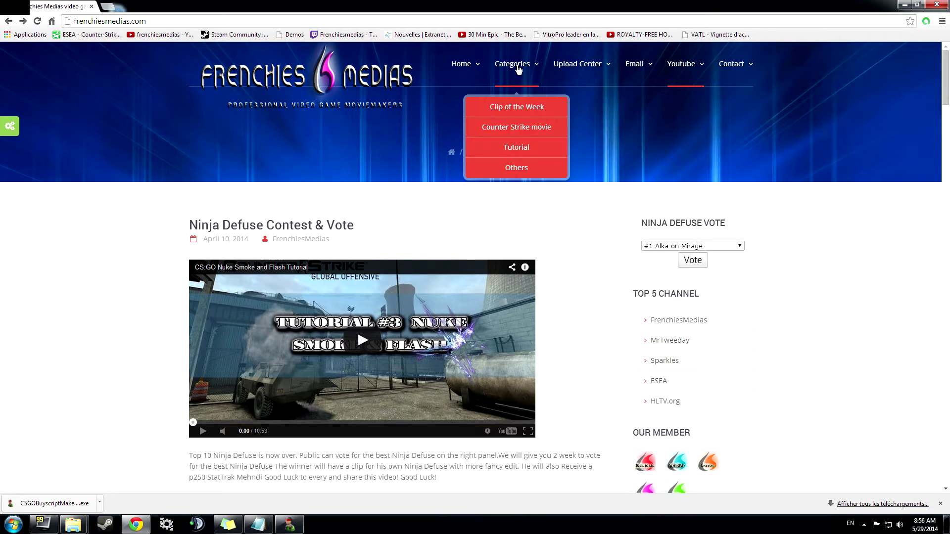
- Open the Csgofiles folder in the site's Upload Center files, and switch to CSGOBuyscriptMaker
mouse_move(569, 61)
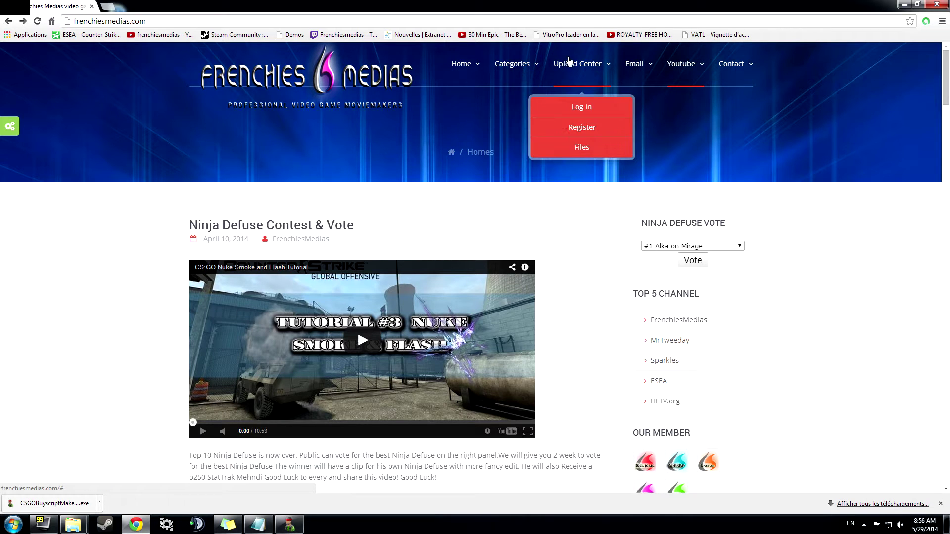
left_click(582, 148)
left_click(40, 93)
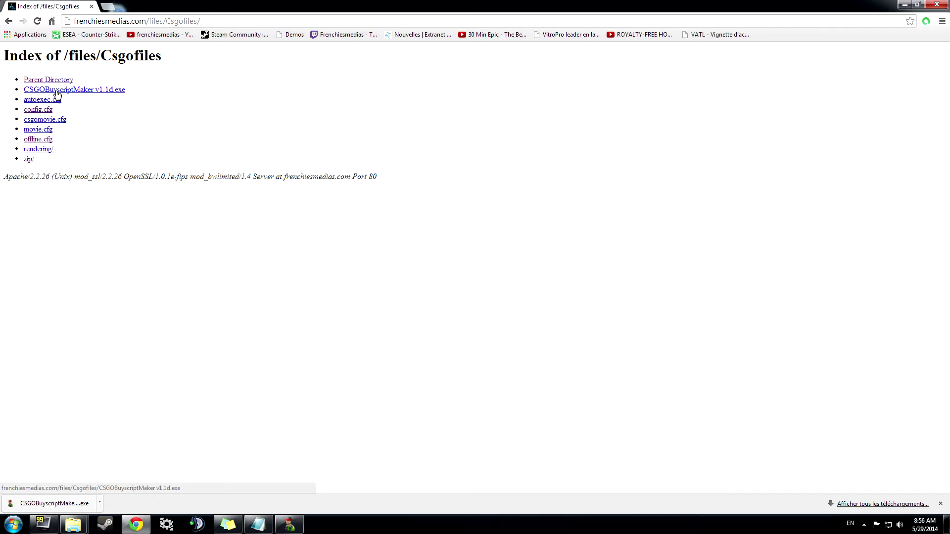
left_click(289, 524)
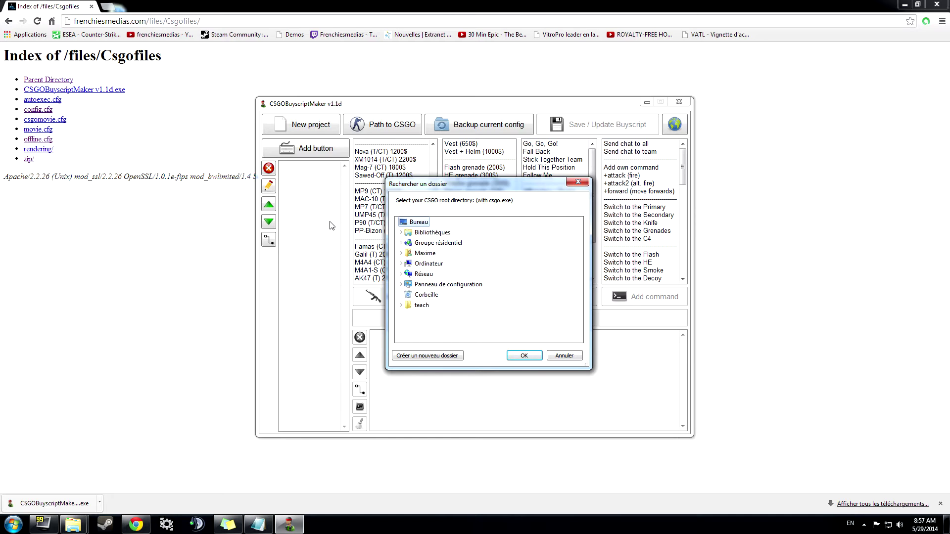
left_click(402, 264)
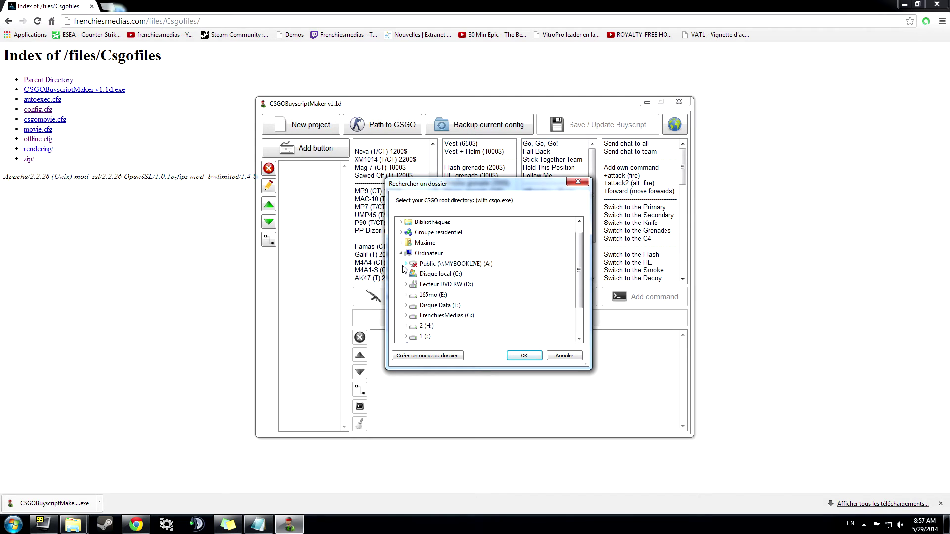
double_click(432, 307)
scroll(443, 302, "down", 6)
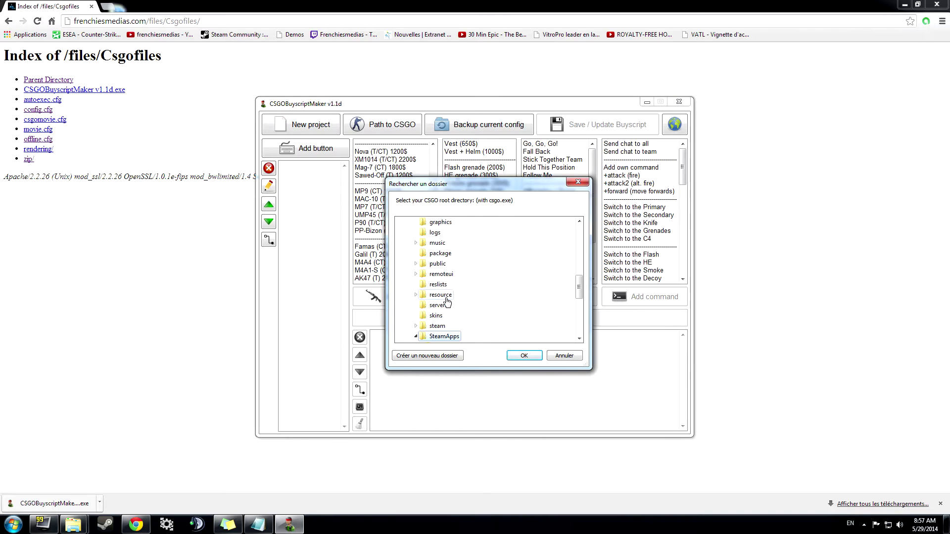
left_click(446, 252)
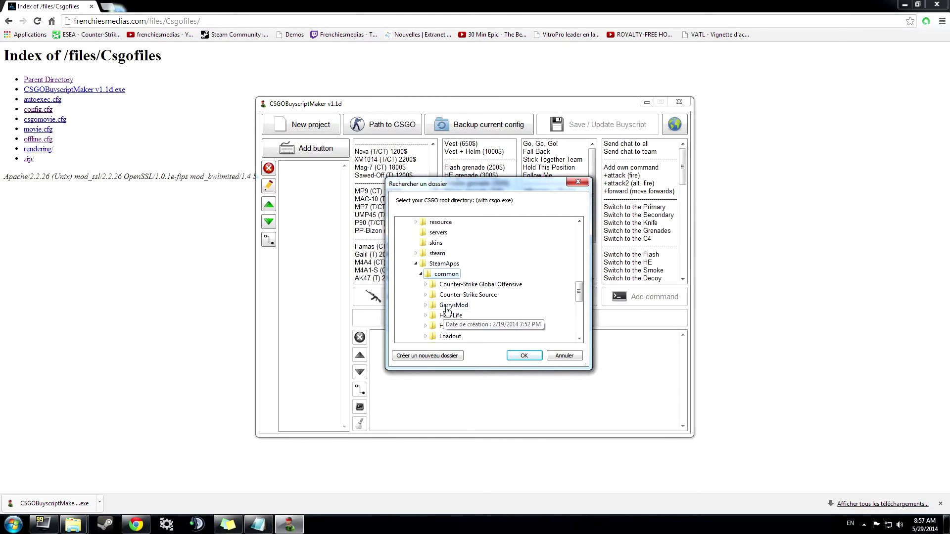
double_click(458, 285)
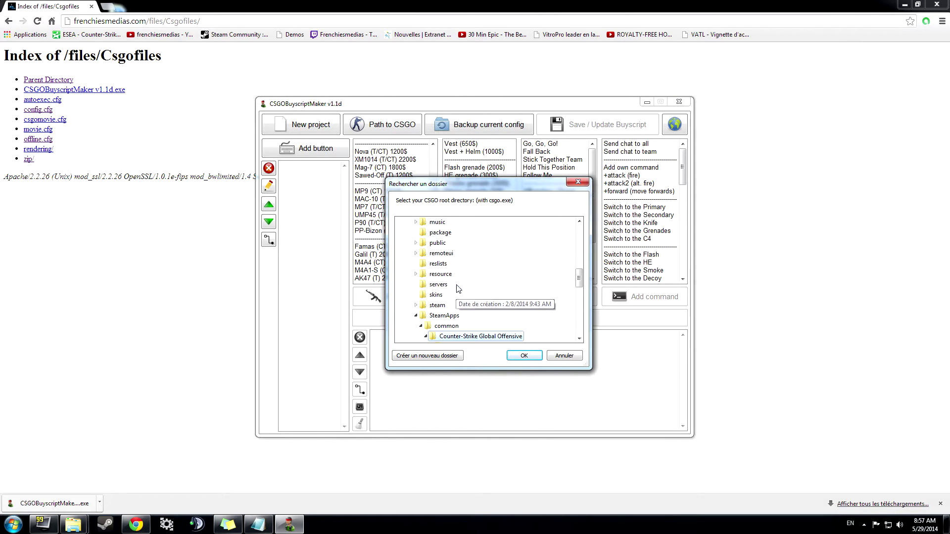
scroll(511, 309, "down", 1)
scroll(511, 309, "up", 1)
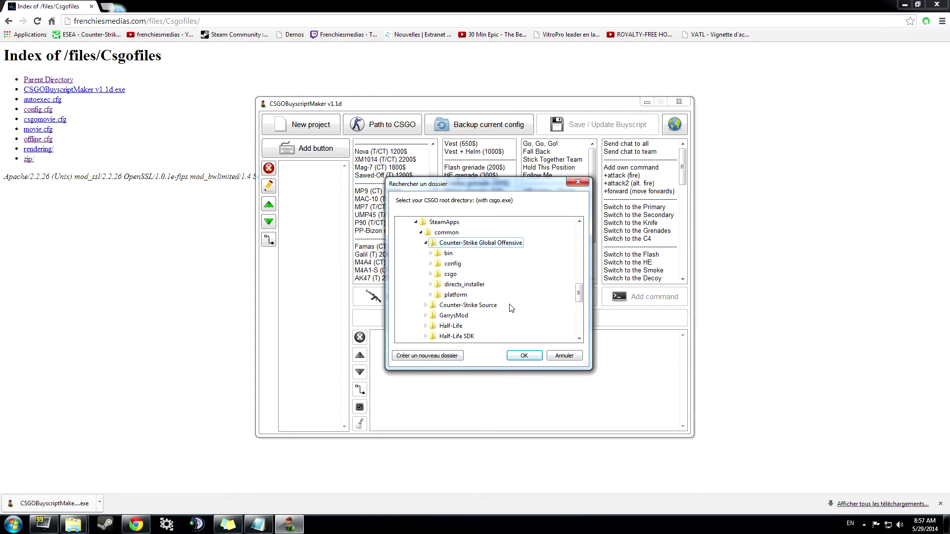
left_click(569, 358)
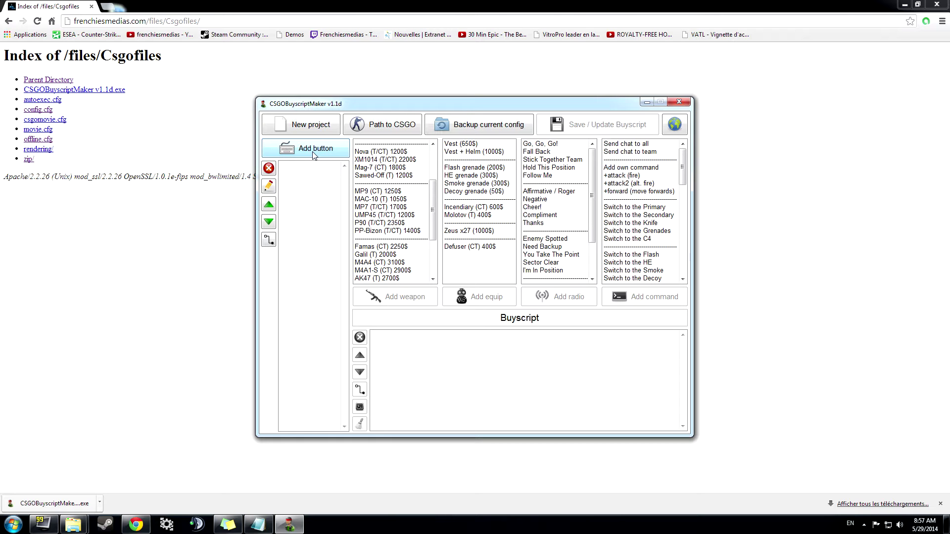
- Add the keypad Enter key as a buyscript button and assign the P250 to it
left_click(314, 155)
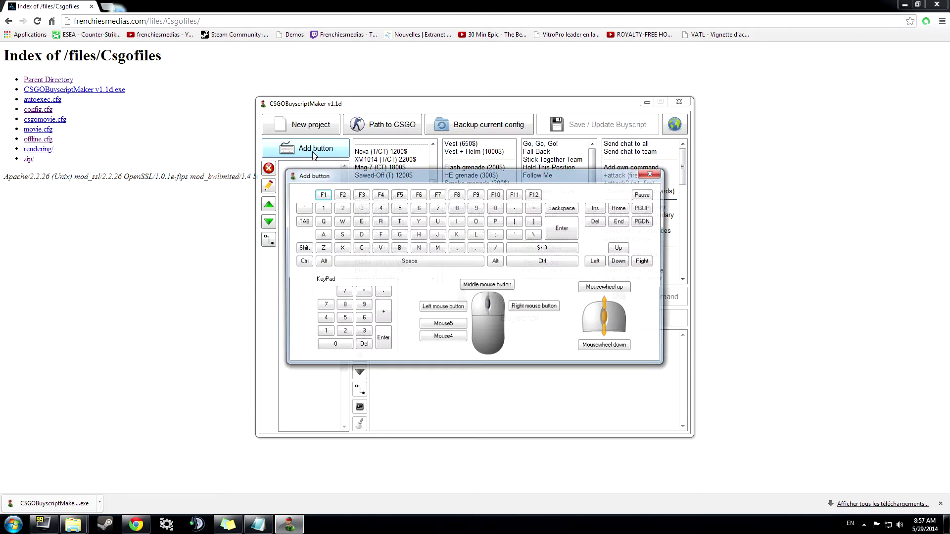
left_click(382, 341)
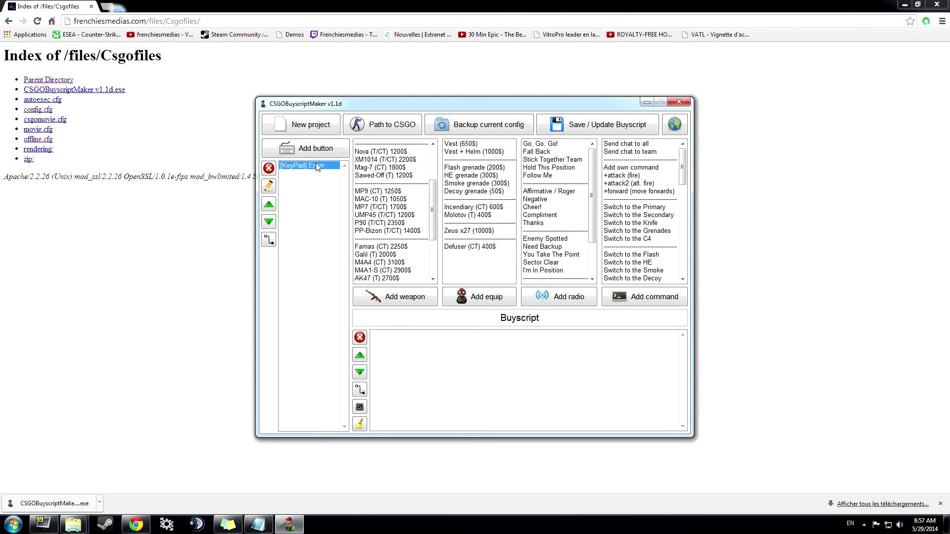
left_click_drag(433, 197, 433, 163)
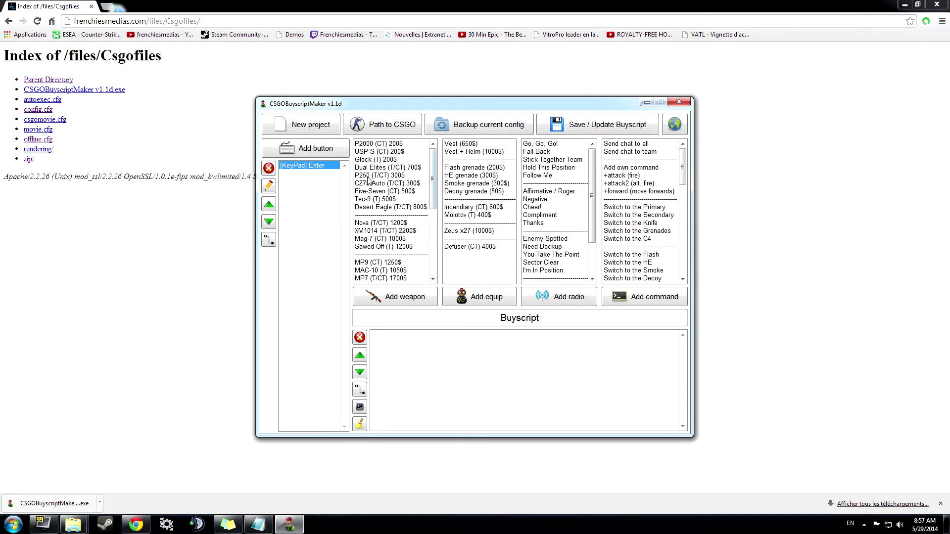
left_click(375, 176)
left_click(397, 301)
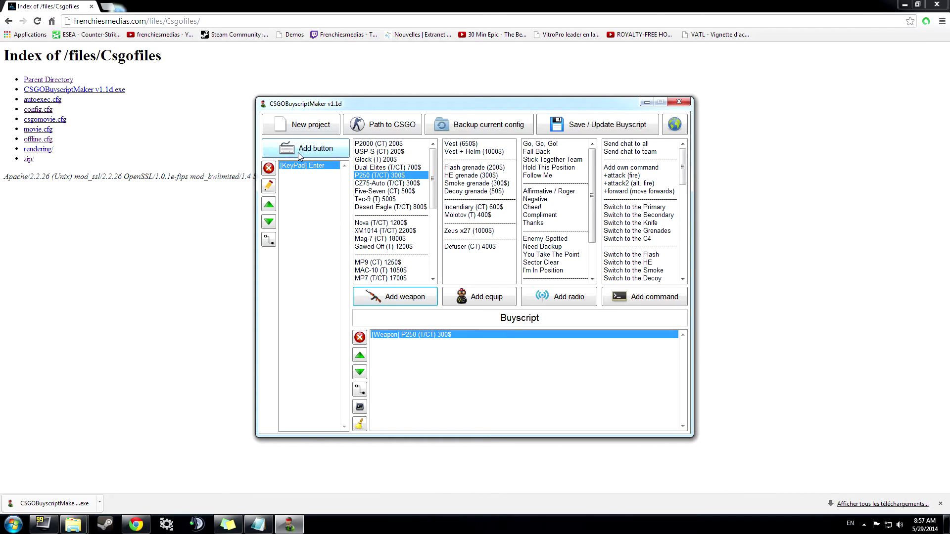
- Add the keypad Del key as a buyscript button and assign the Defuser to it
left_click(304, 153)
left_click(362, 351)
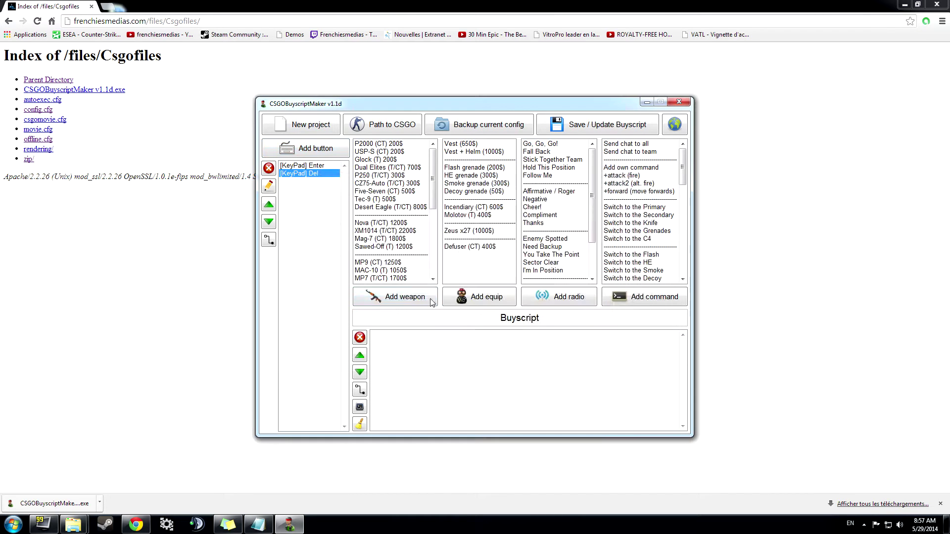
left_click(468, 247)
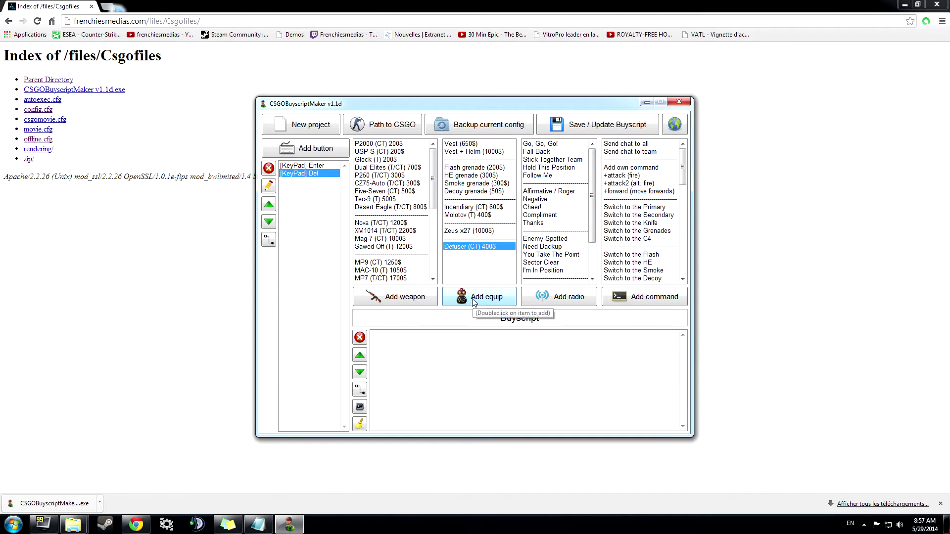
left_click(475, 297)
- Add the keypad 0 key as a buyscript button and assign Vest + Helm to it
left_click(305, 148)
left_click(333, 345)
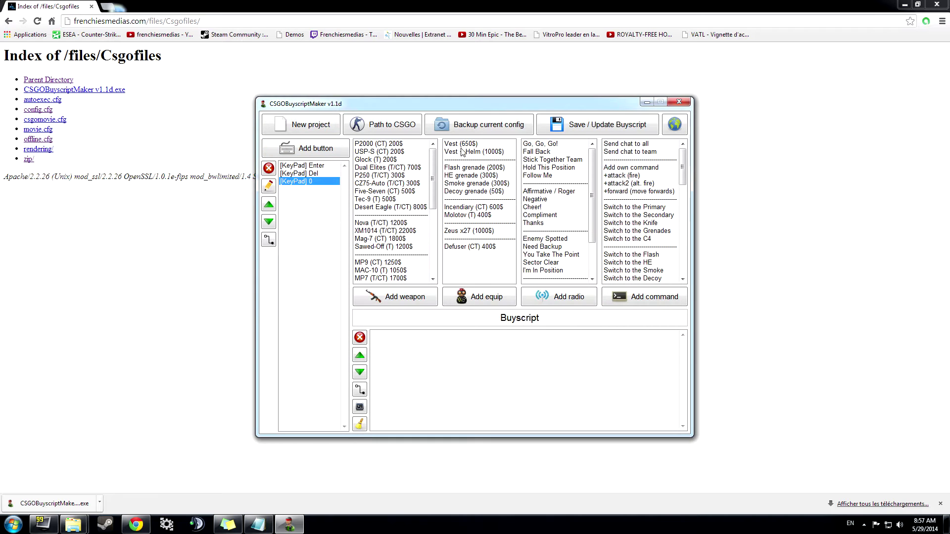
left_click(466, 152)
left_click(480, 300)
- Add the keypad 1 key as a buyscript button and assign the P90 to it
left_click(311, 149)
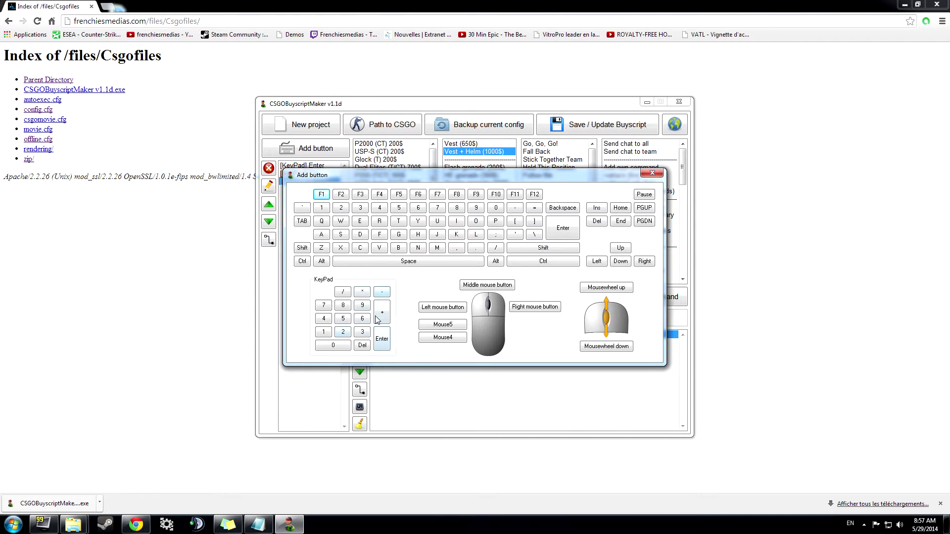
left_click(324, 332)
scroll(385, 224, "down", 3)
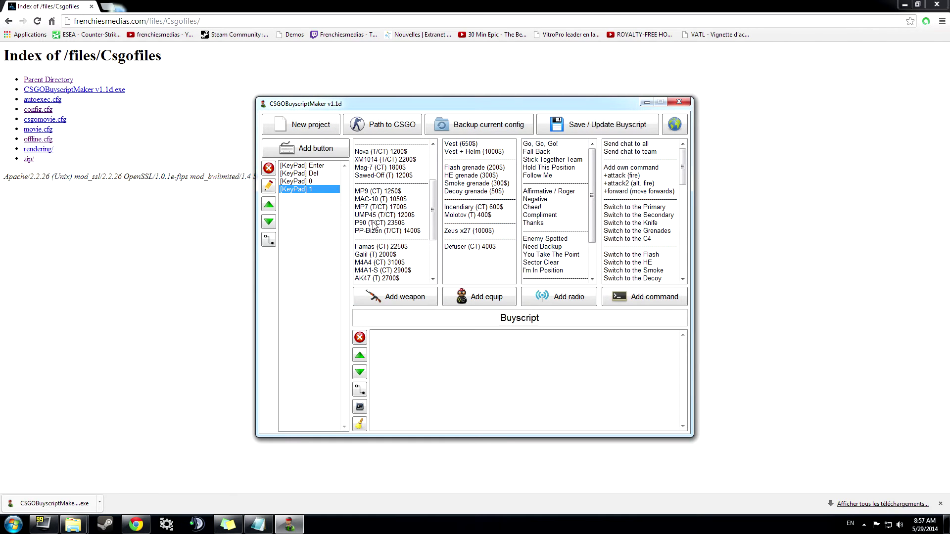
left_click(378, 224)
left_click(404, 296)
- Add the keypad 2 key as a buyscript button and assign the Galil and the Famas to it
left_click(303, 150)
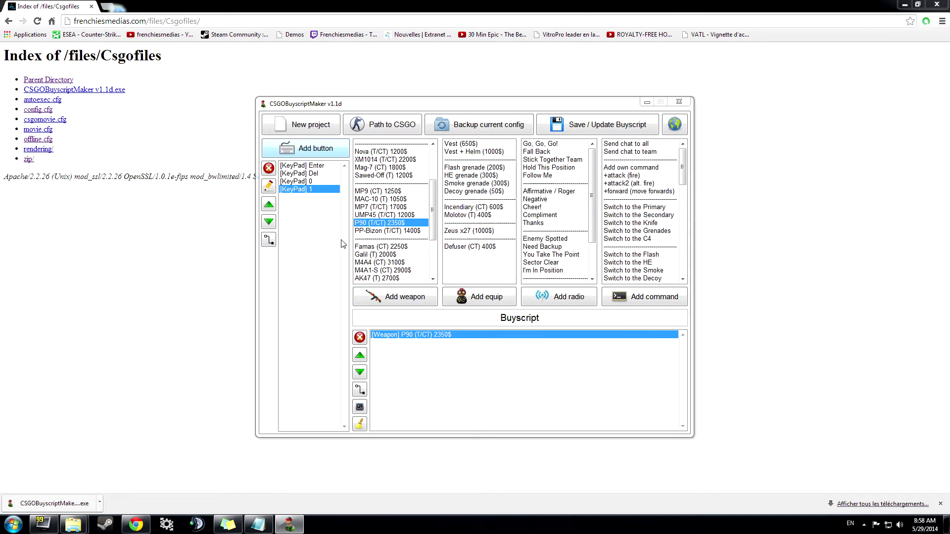
left_click(343, 333)
left_click(377, 255)
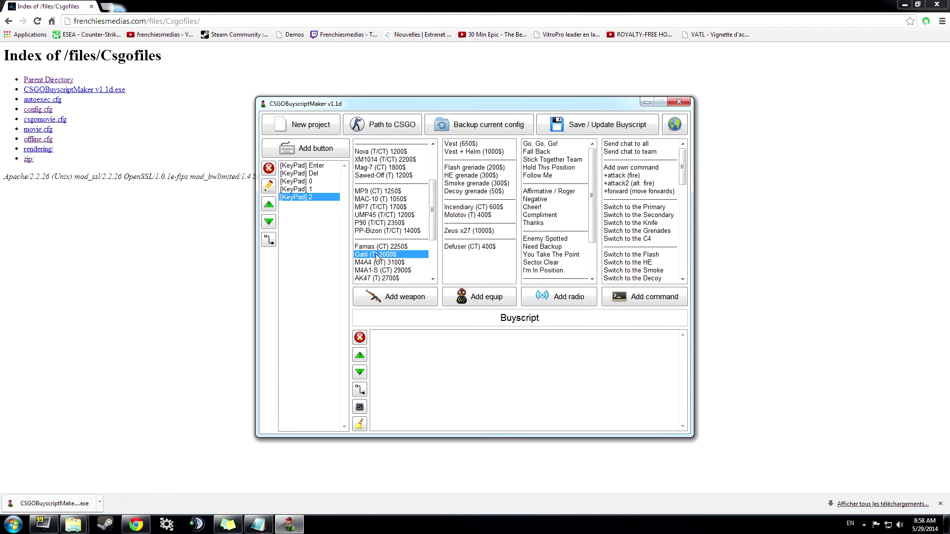
left_click(393, 298)
left_click(375, 247)
left_click(398, 300)
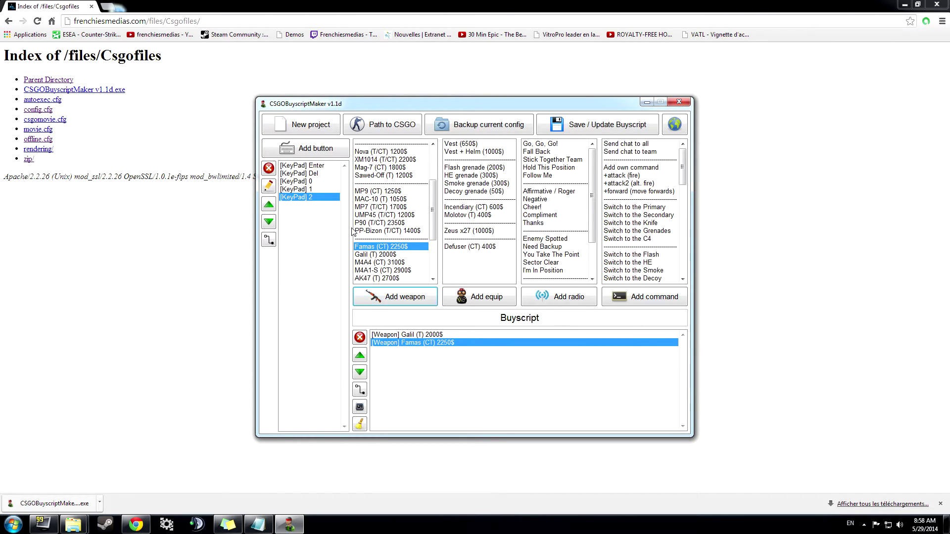
- Add the keypad 3 key as a buyscript button and assign the M4A4, M4A1-S and AK47 to it
left_click(324, 155)
left_click(363, 332)
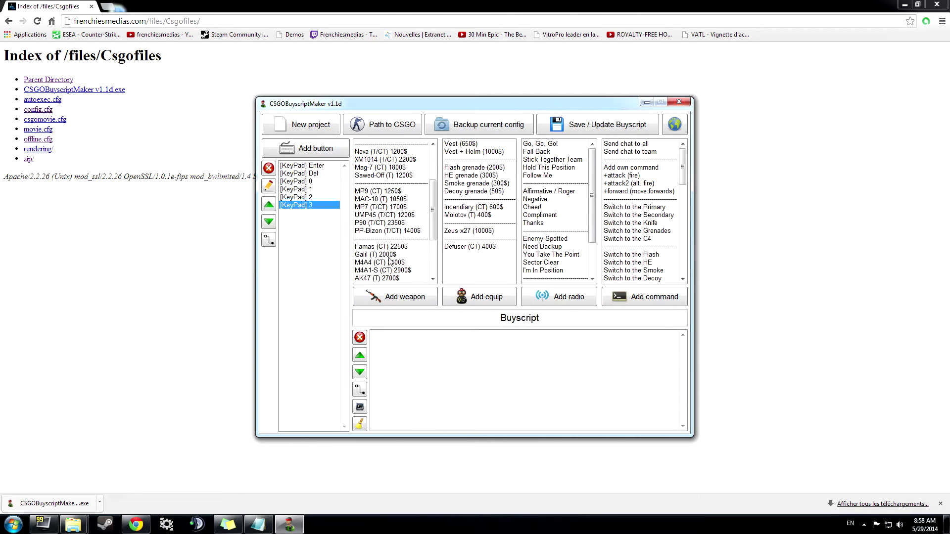
scroll(375, 256, "down", 1)
left_click(377, 239)
left_click(381, 296)
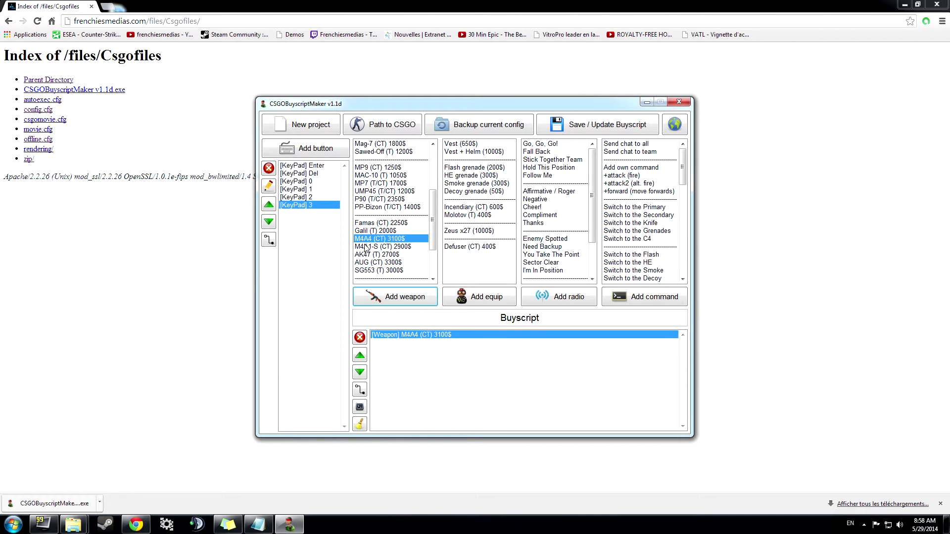
left_click(369, 246)
left_click(387, 300)
left_click(370, 254)
left_click(396, 302)
- Add the keypad 4 key as a buyscript button and assign the AWP to it
left_click(306, 148)
left_click(327, 317)
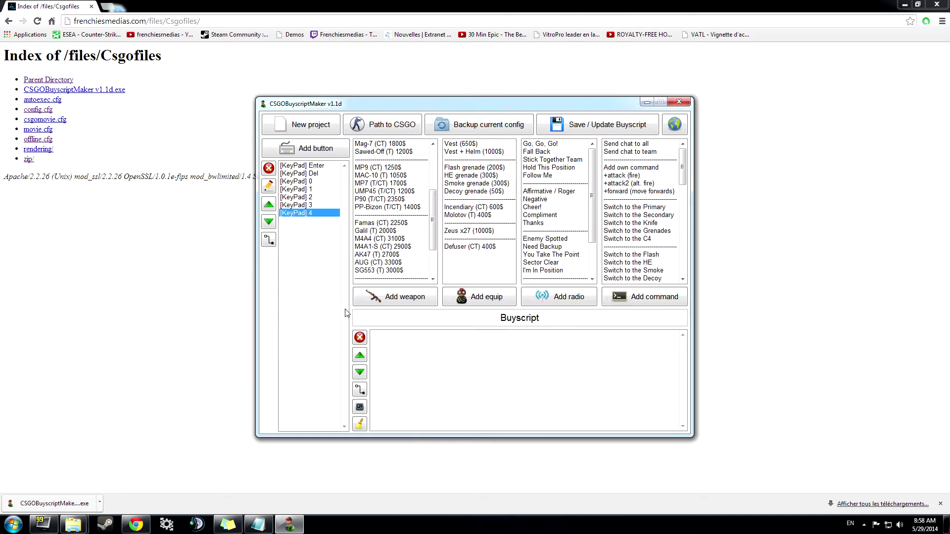
scroll(389, 244, "down", 1)
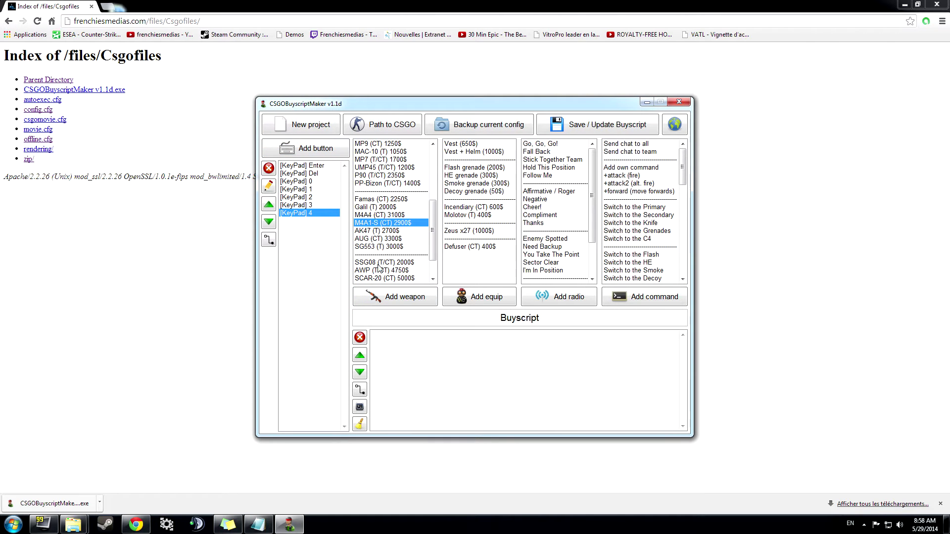
left_click(380, 270)
left_click(392, 300)
- Add F5 as a buyscript button and assign the HE grenade to it
left_click(312, 147)
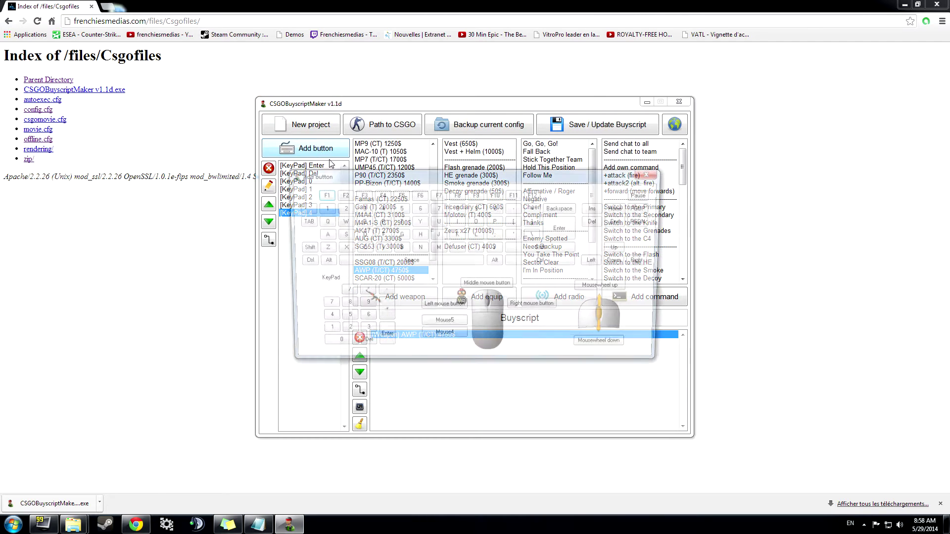
left_click(403, 195)
left_click(476, 176)
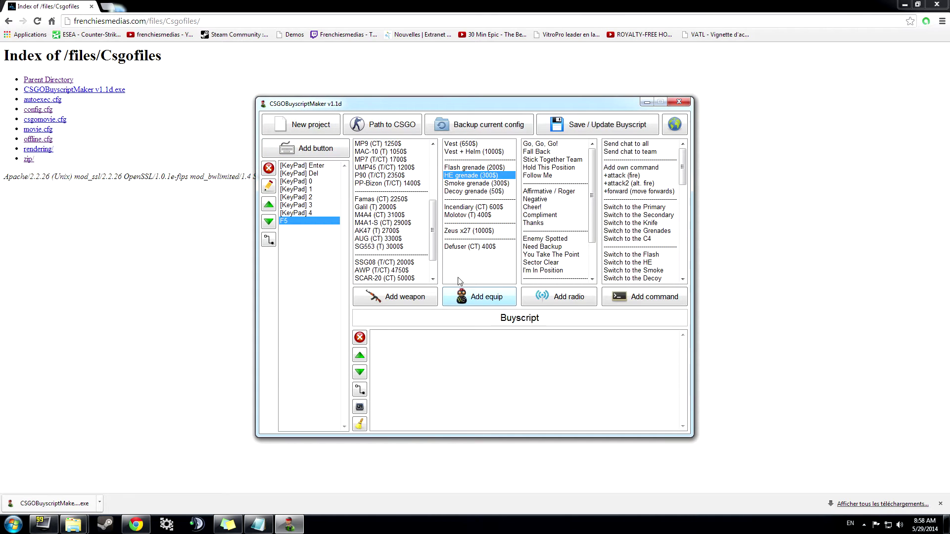
left_click(463, 296)
- Add F6 as a buyscript button and assign the Flash grenade to it
left_click(294, 148)
left_click(417, 198)
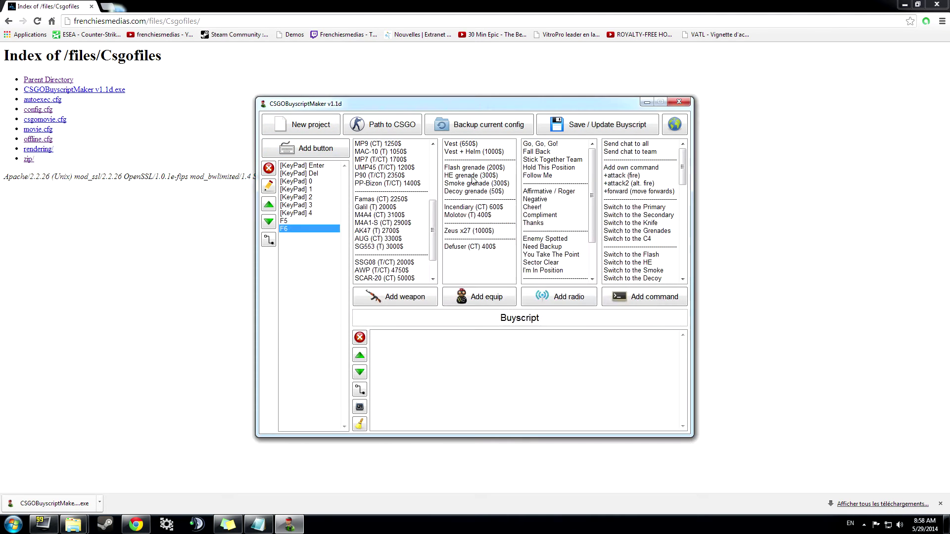
left_click(466, 169)
left_click(483, 297)
- Add F7 as a buyscript button and assign the Smoke grenade to it
left_click(314, 153)
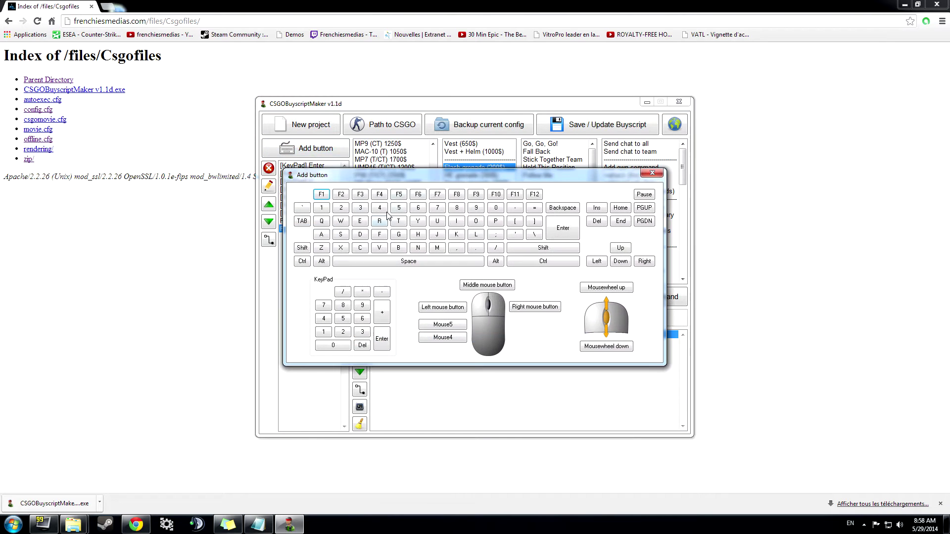
left_click(437, 195)
left_click(476, 183)
left_click(483, 297)
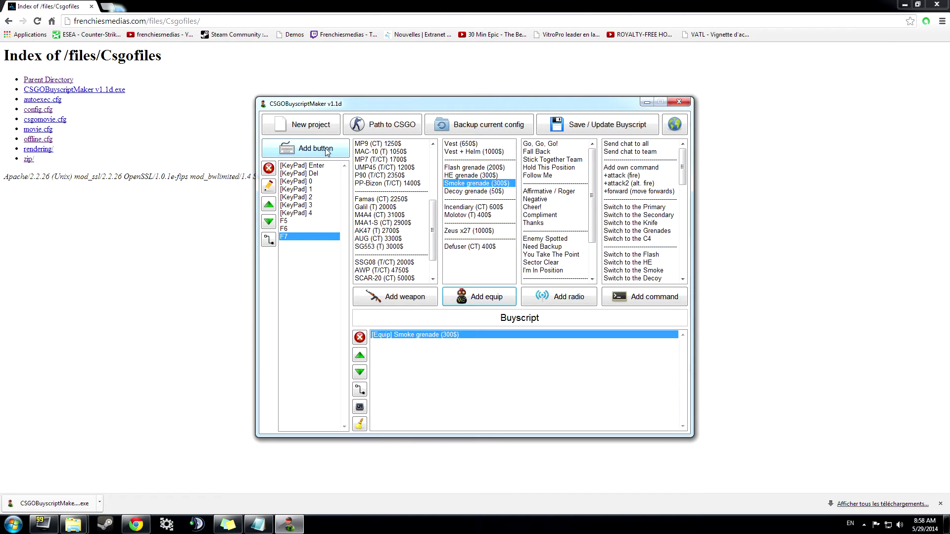
- Add F8 as a buyscript button and assign the Incendiary and the Molotov to it
left_click(326, 152)
left_click(461, 194)
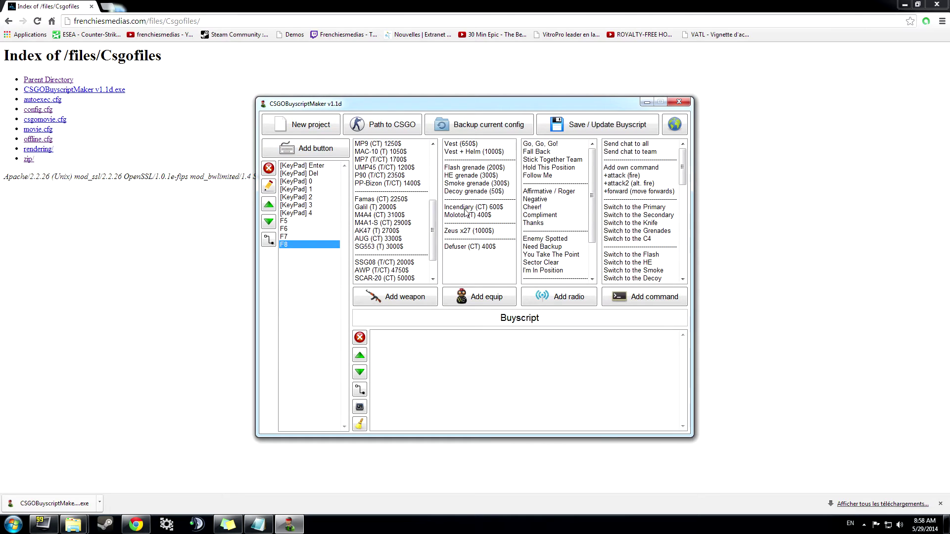
left_click(466, 208)
left_click(483, 297)
left_click(468, 215)
left_click(483, 297)
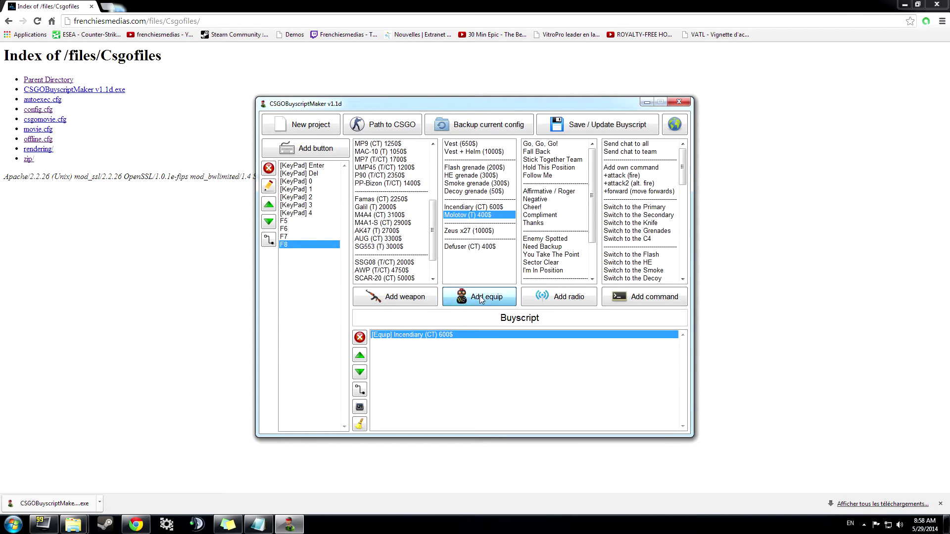
- Add F9 as a buyscript button and assign the Decoy grenade to it
left_click(312, 150)
left_click(481, 195)
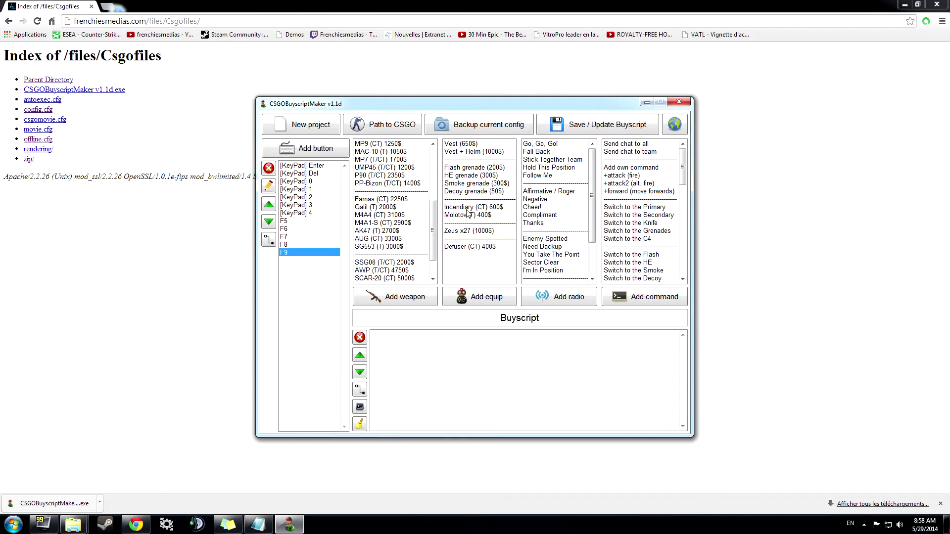
left_click(465, 194)
left_click(486, 302)
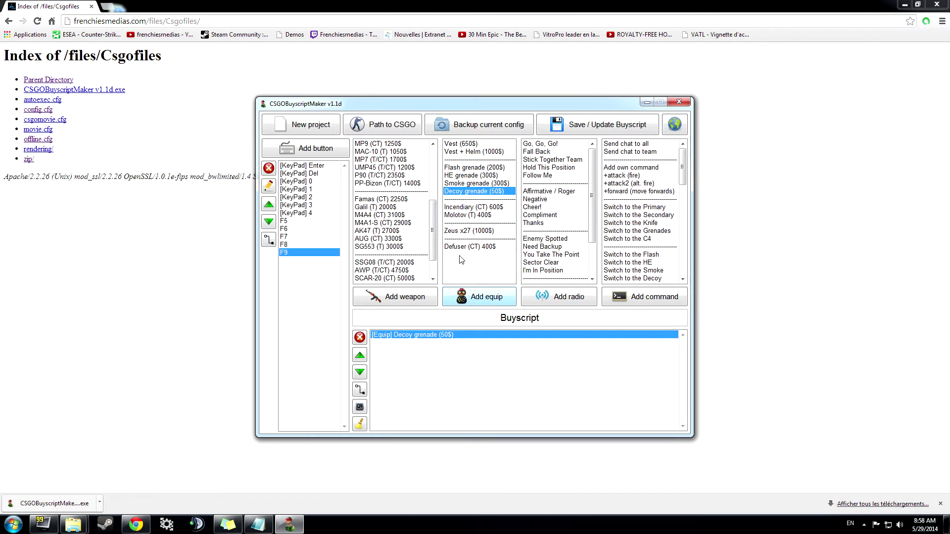
- Add keypad + as a buyscript button and assign the Need Backup radio message to it
left_click(323, 157)
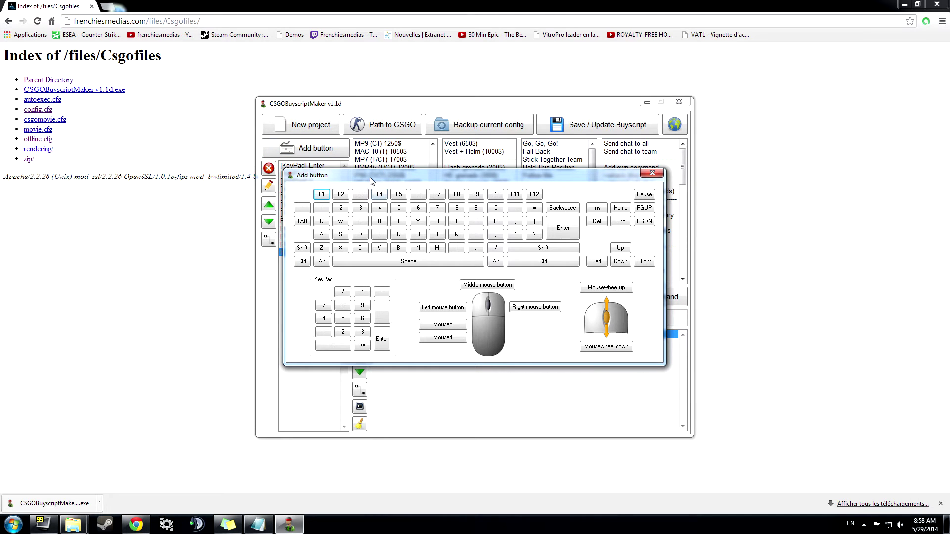
left_click(382, 318)
left_click(553, 246)
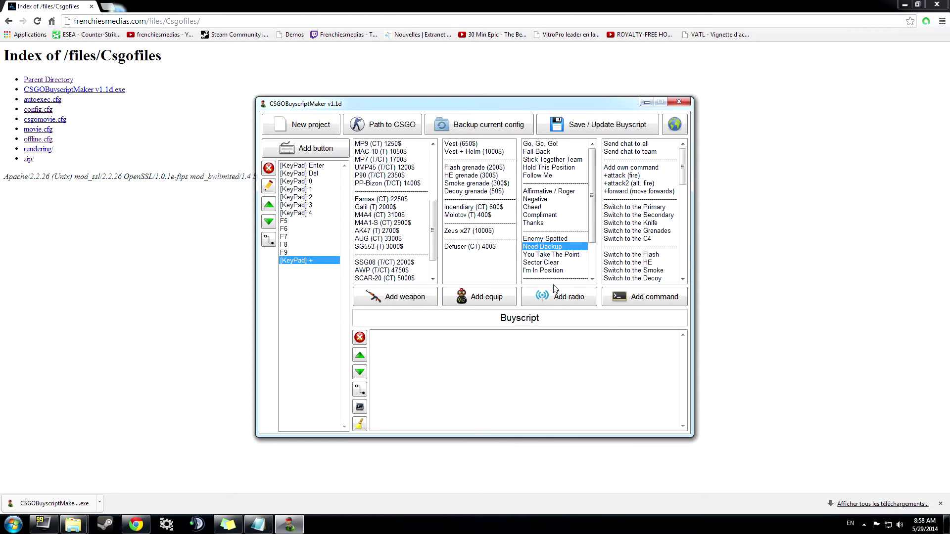
left_click(555, 304)
- Add keypad - as a buyscript button and assign the Hold This Position radio message to it
left_click(321, 154)
left_click(384, 296)
left_click(544, 168)
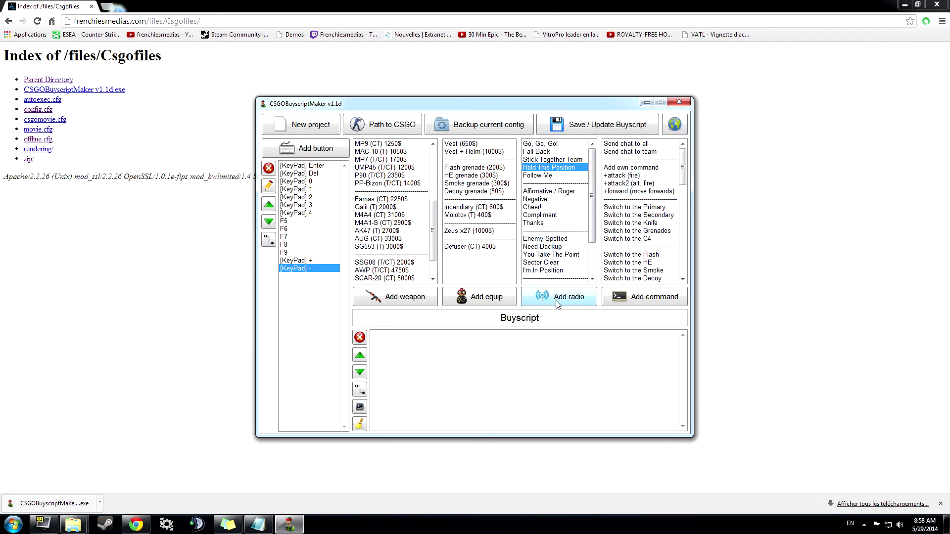
left_click(556, 303)
- Add keypad * as a buyscript button and assign the Go, Go, Go! radio message to it
left_click(327, 154)
left_click(361, 296)
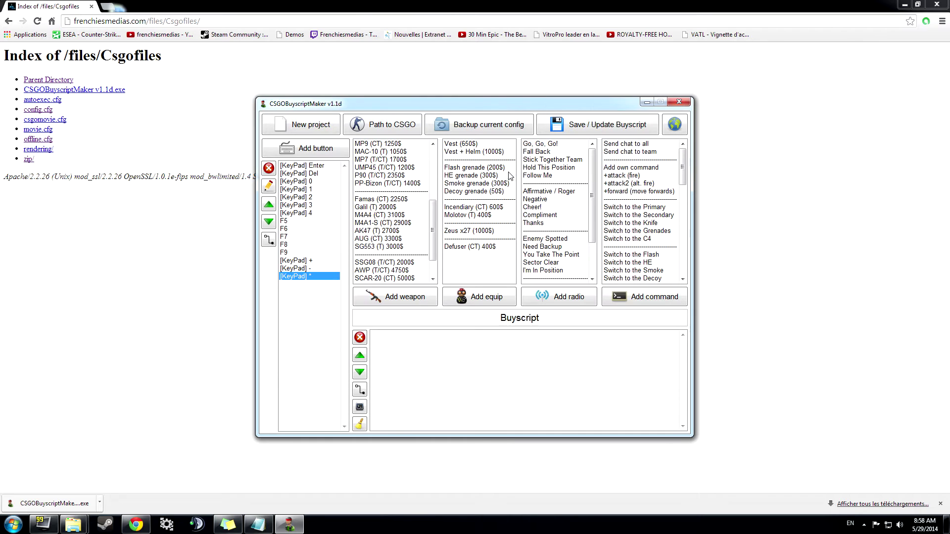
left_click(543, 145)
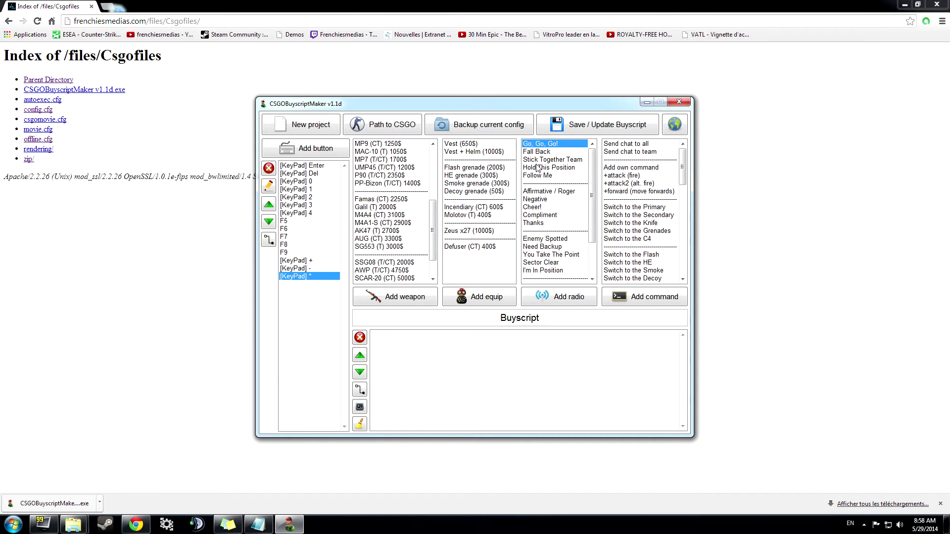
left_click(553, 300)
left_click(311, 125)
left_click(549, 294)
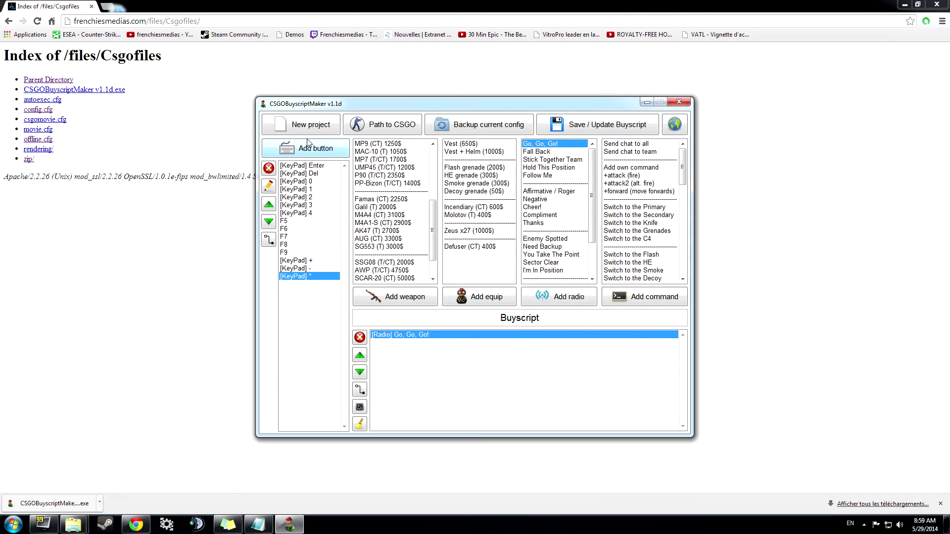
- Add keypad / as a buyscript button and assign the Enemy Spotted radio message to it
left_click(307, 145)
left_click(344, 293)
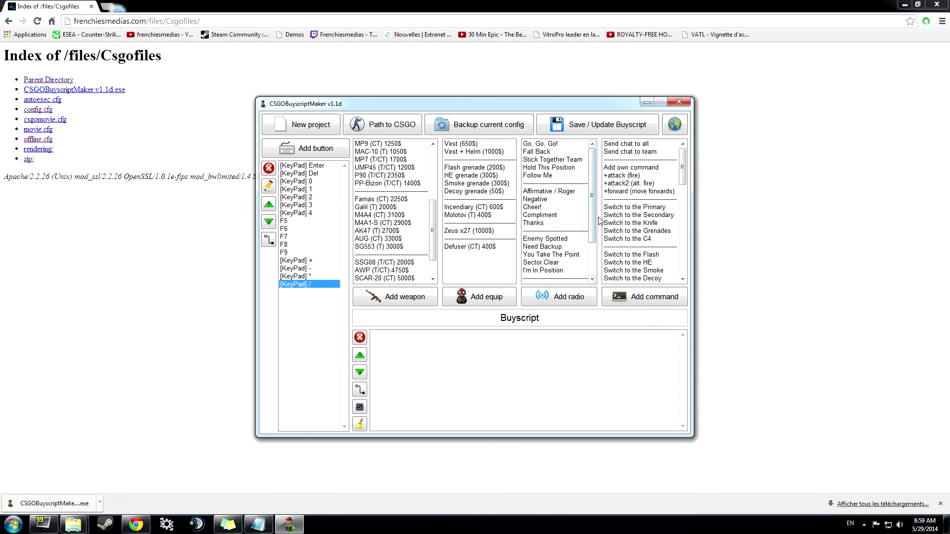
left_click(546, 245)
left_click(559, 298)
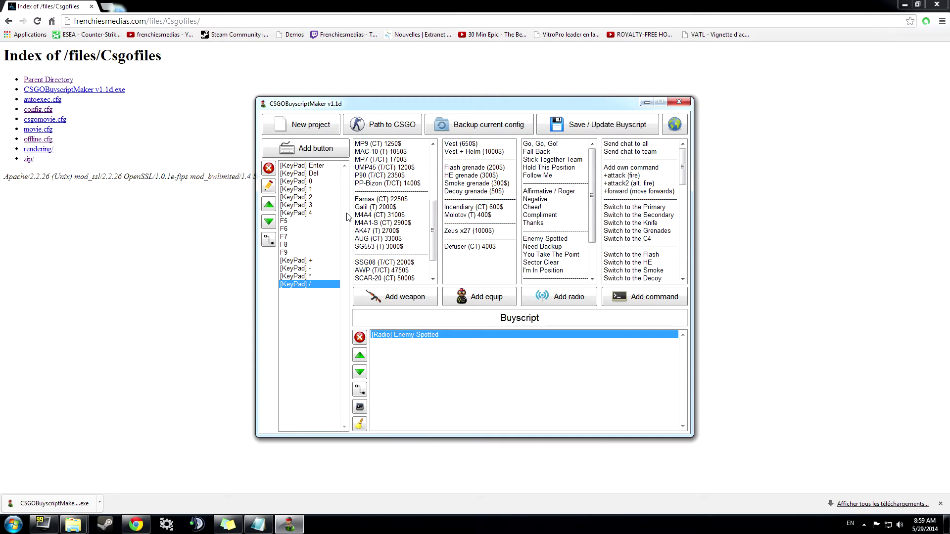
- Save the buyscript as an external config file named buyscript on the desktop
left_click(594, 130)
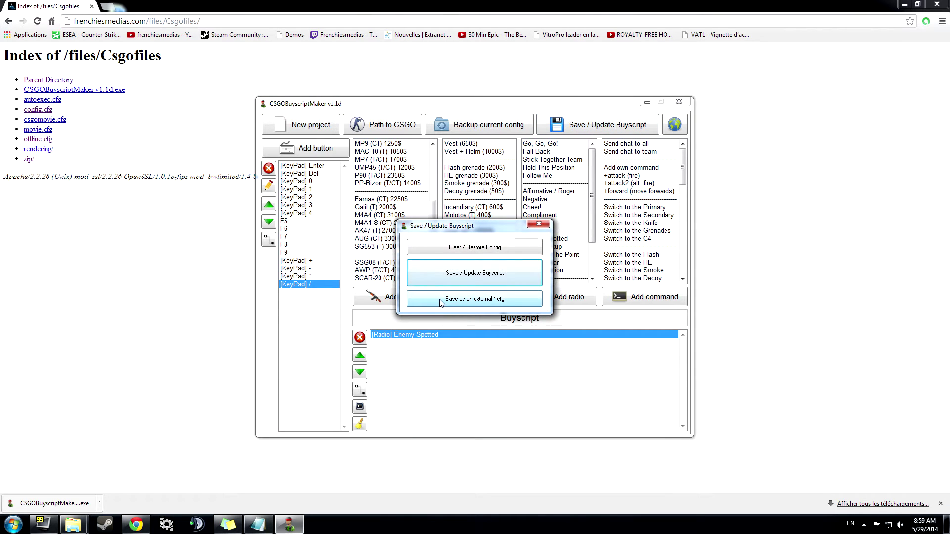
left_click(440, 300)
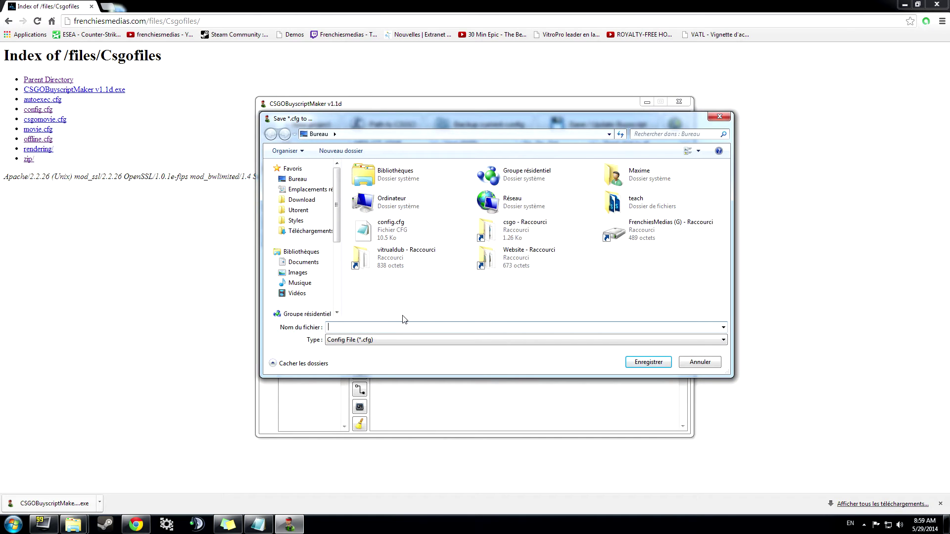
type("buyscript")
key("Return")
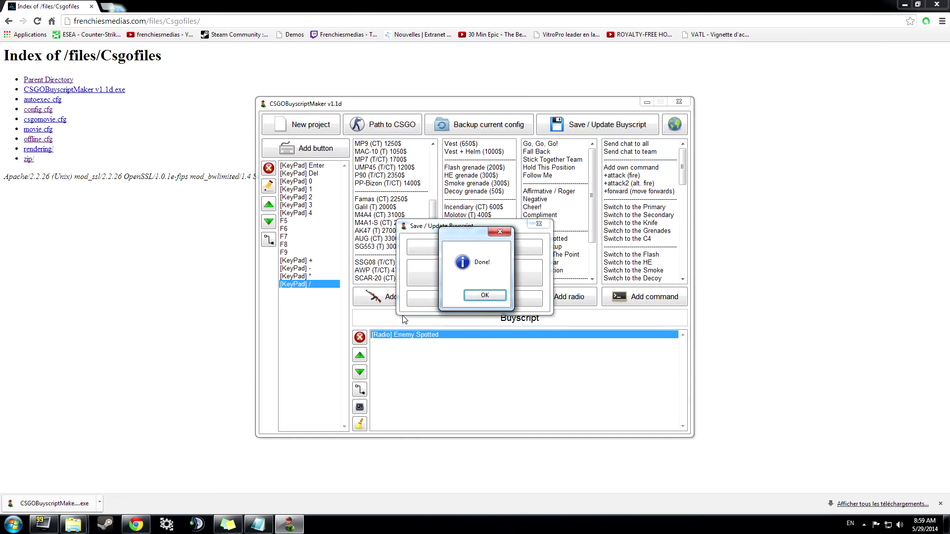
key("Return")
- Open buyscript.cfg from the desktop, review its bind lines and close it
key("super+d")
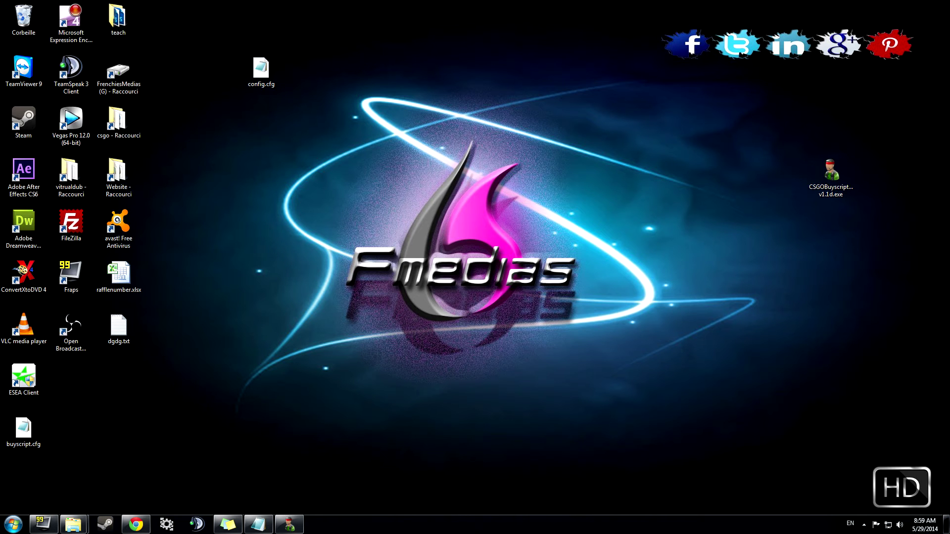
left_click(23, 429)
double_click(21, 440)
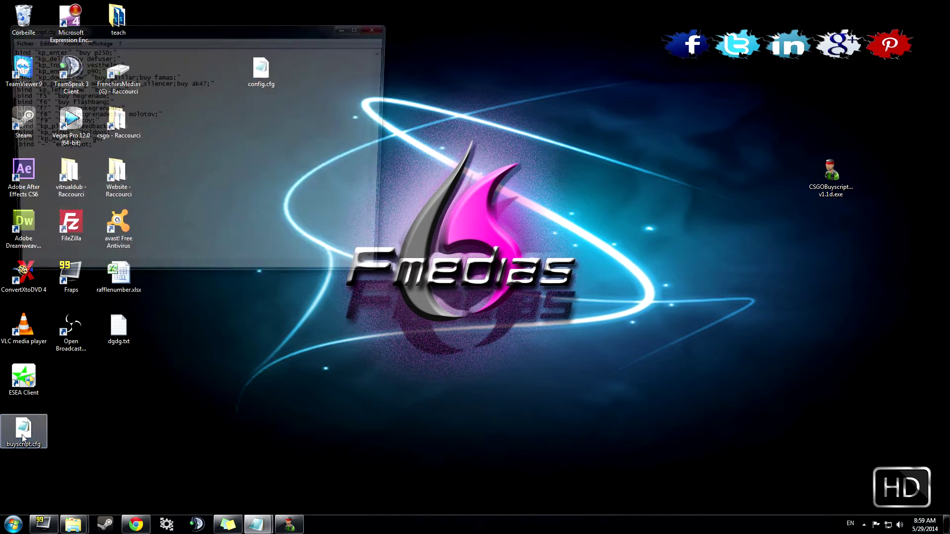
left_click_drag(5, 153, 6, 48)
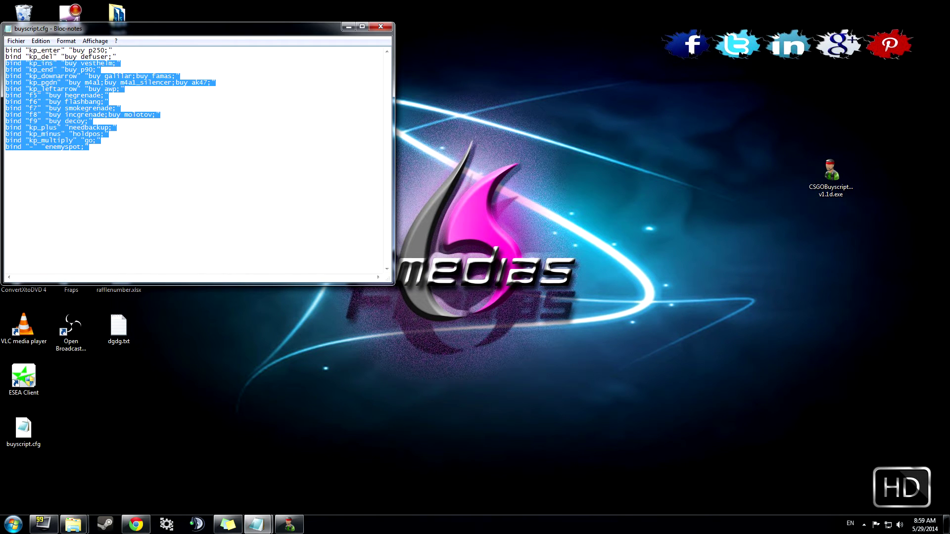
left_click(381, 27)
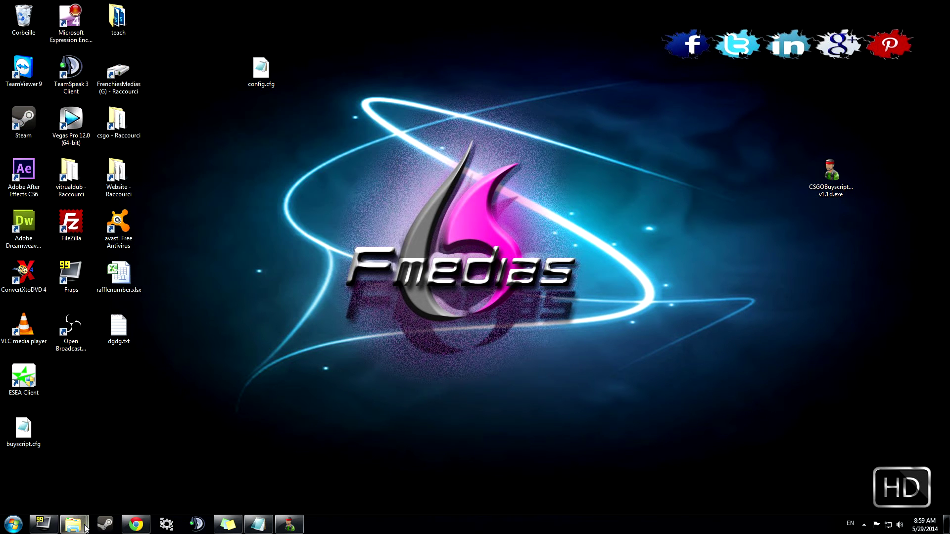
- Browse to the Steam folder on the Disque Data (F:) drive
mouse_move(85, 529)
left_click(165, 476)
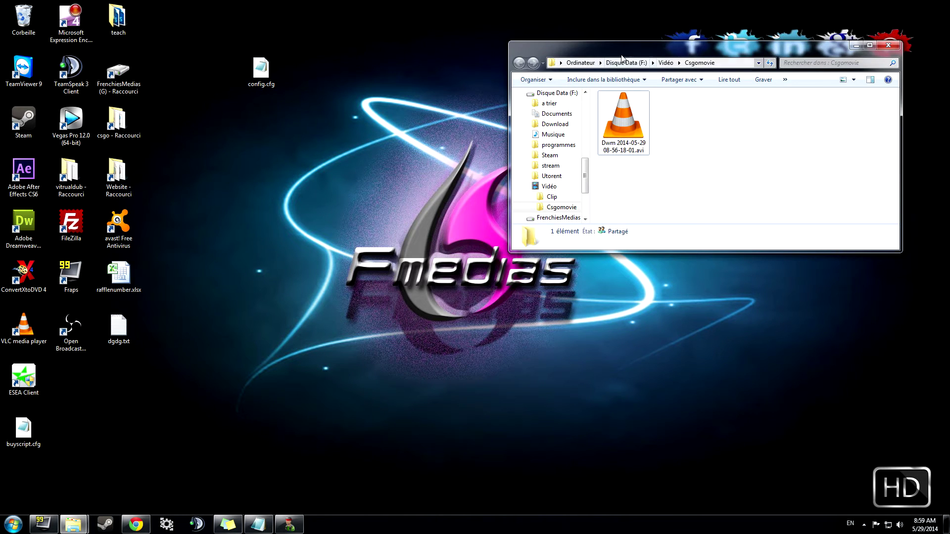
left_click_drag(587, 181, 588, 151)
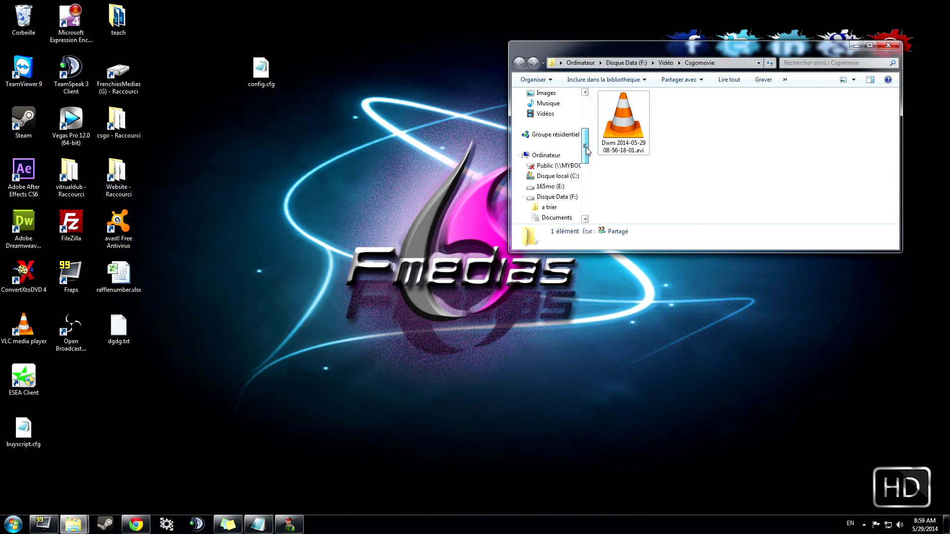
left_click(545, 155)
double_click(656, 145)
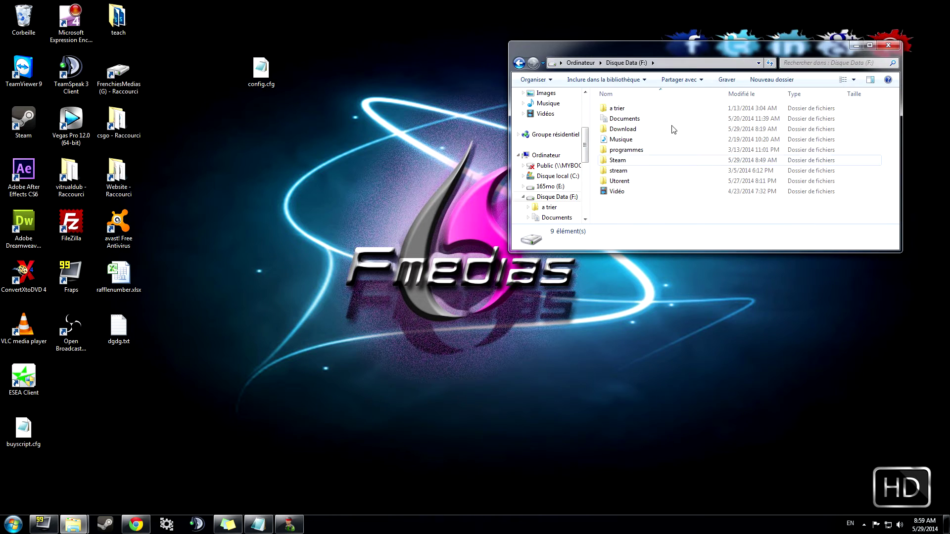
double_click(618, 161)
- Copy buyscript.cfg from the desktop into SteamApps\common\Counter-Strike Global Offensive\csgo\cfg
scroll(627, 148, "down", 4)
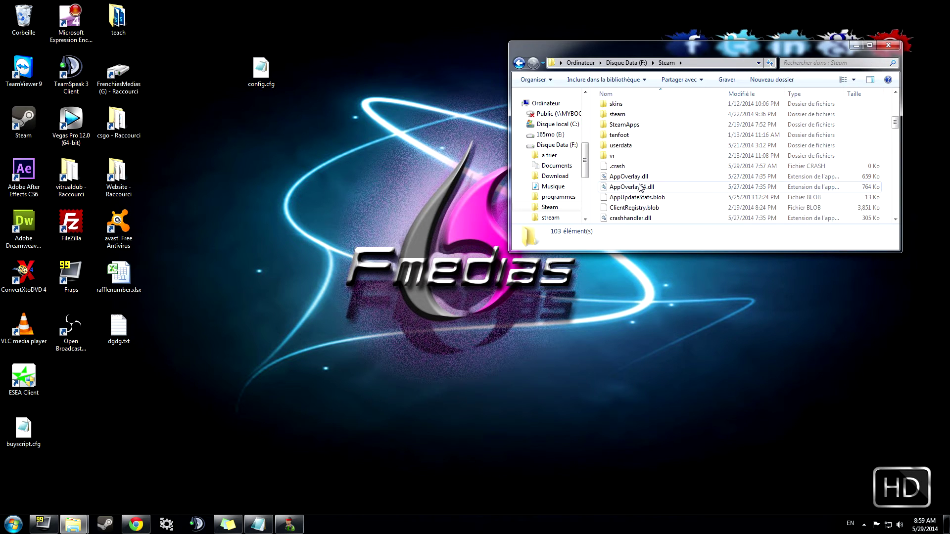
double_click(624, 125)
double_click(620, 105)
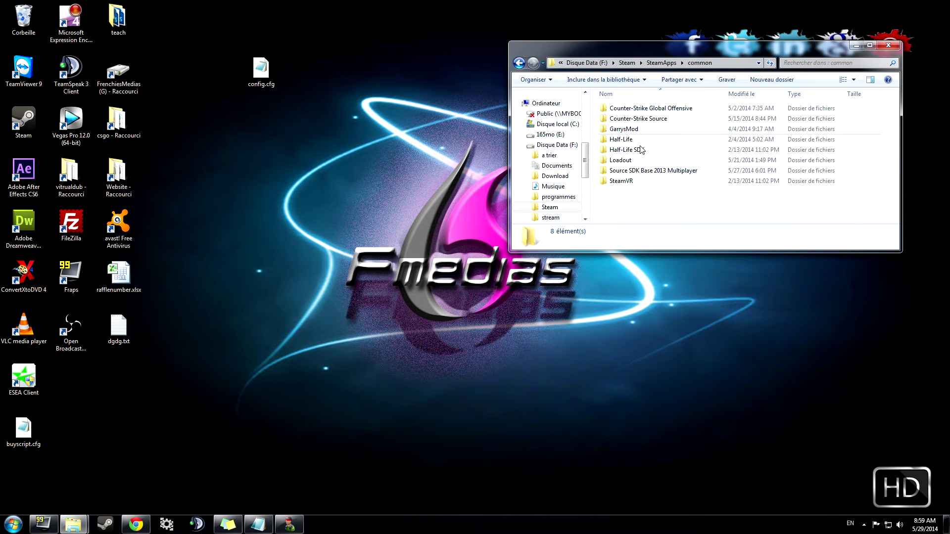
double_click(645, 108)
double_click(714, 129)
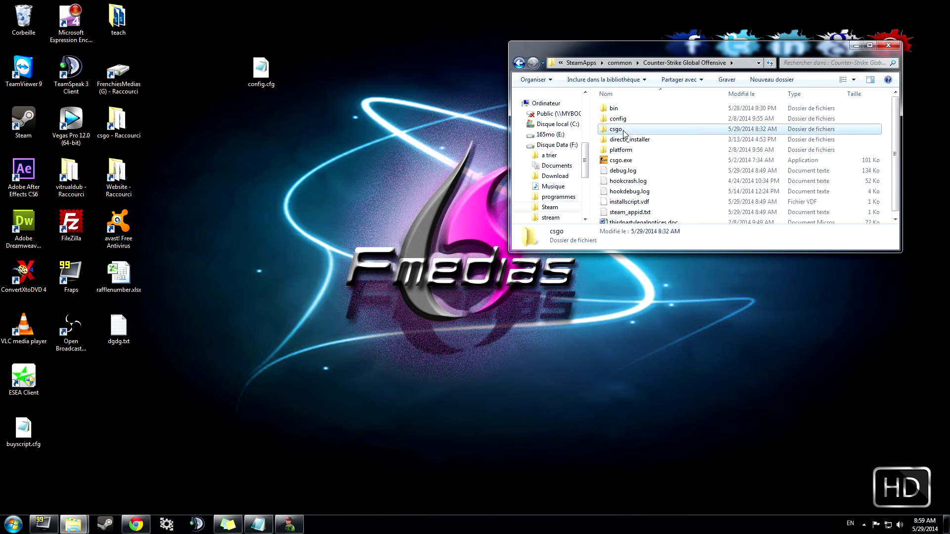
double_click(740, 122)
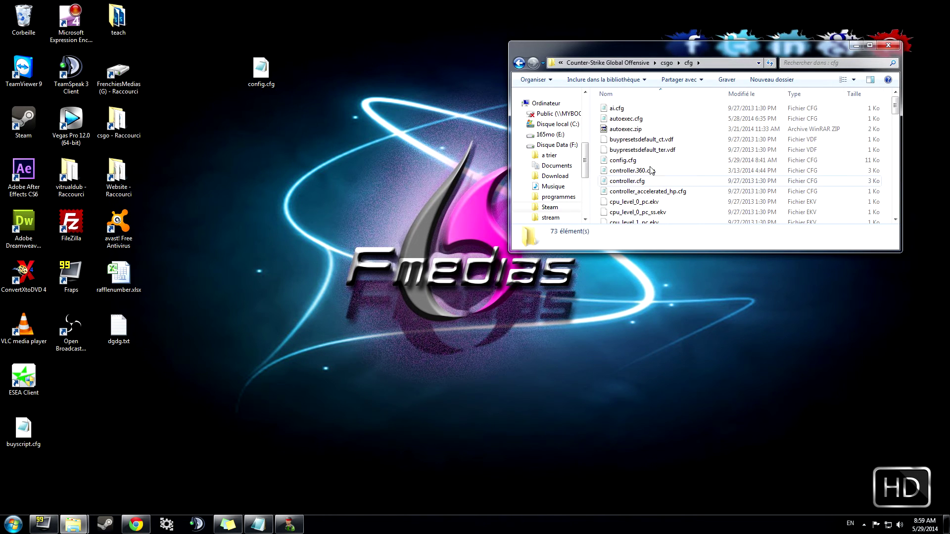
left_click_drag(26, 442, 624, 198)
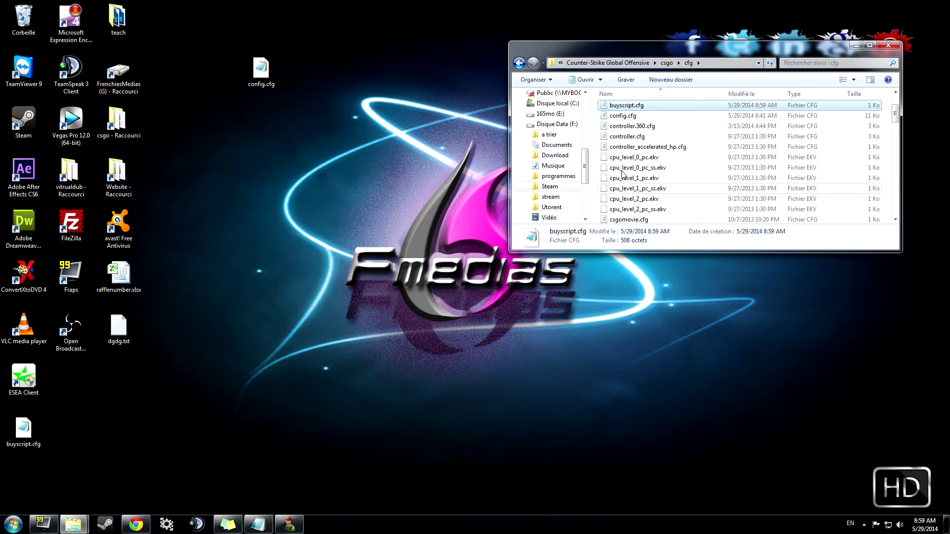
- Append the line "exec buyscript.cfg" to the end of config.cfg in the cfg folder, save and close the file
double_click(623, 117)
left_click_drag(389, 69, 388, 256)
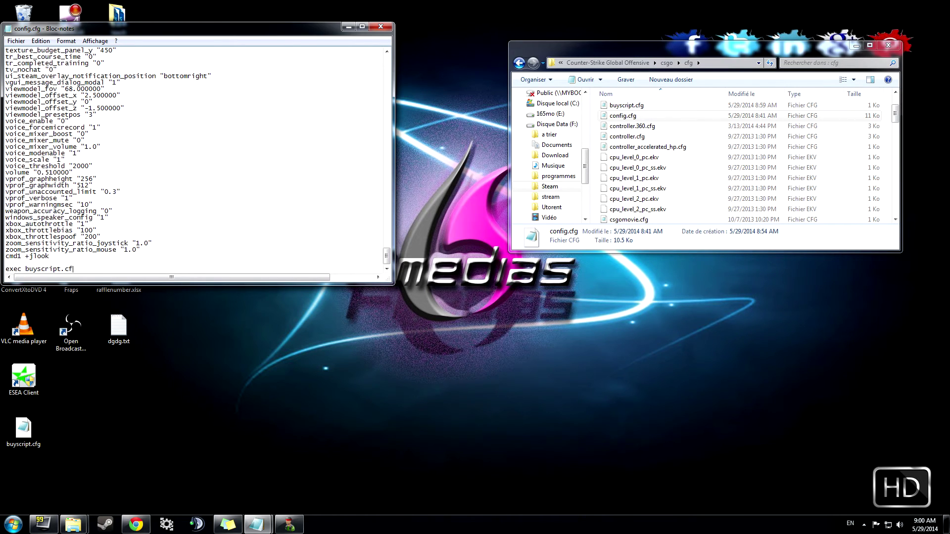
left_click(18, 42)
left_click(34, 75)
left_click(380, 27)
- Make config.cfg read-only through its file properties and close the cfg folder
right_click(619, 115)
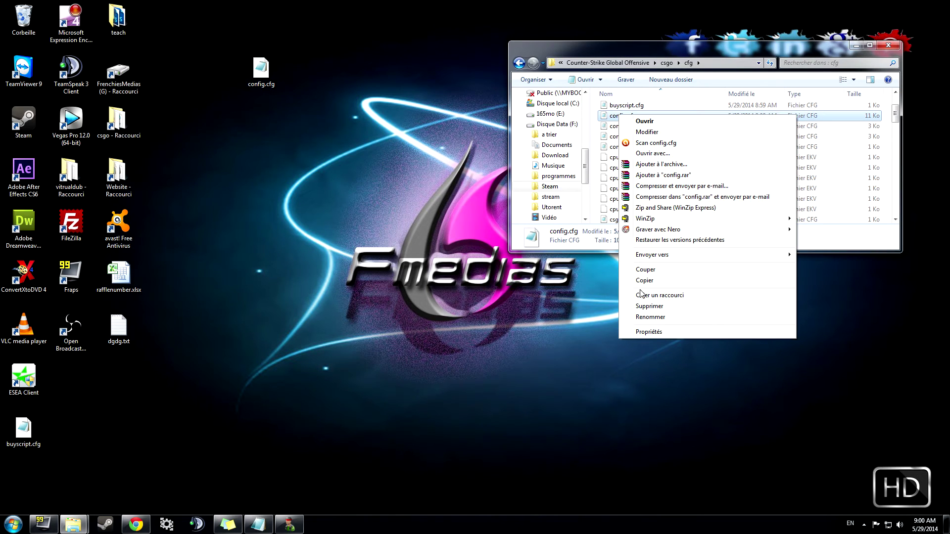
left_click(650, 333)
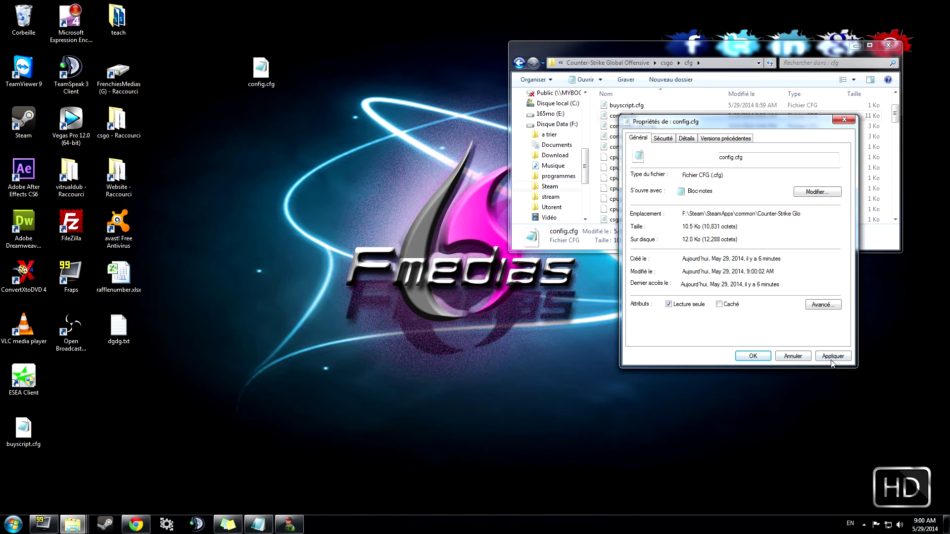
left_click(753, 357)
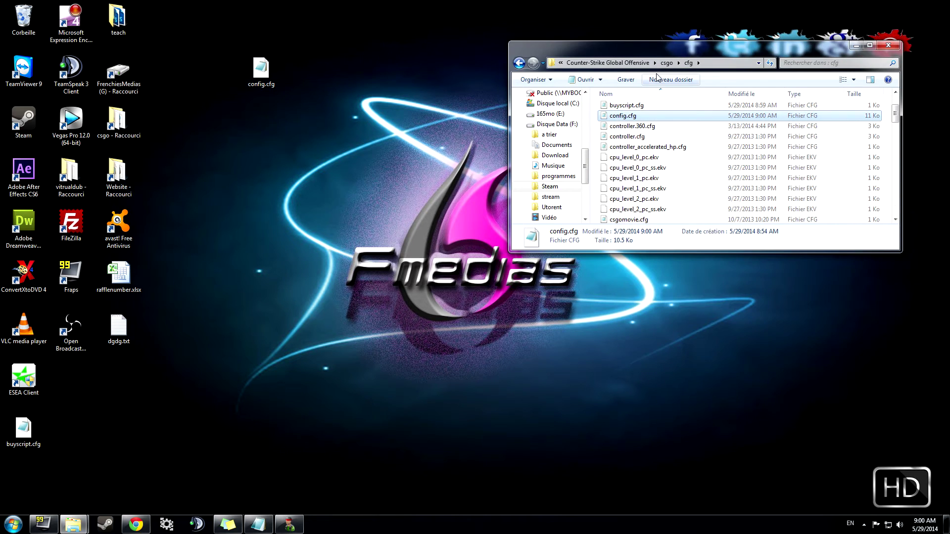
left_click(888, 45)
- Launch Counter-Strike: Global Offensive through Steam's notification area icon
left_click(864, 524)
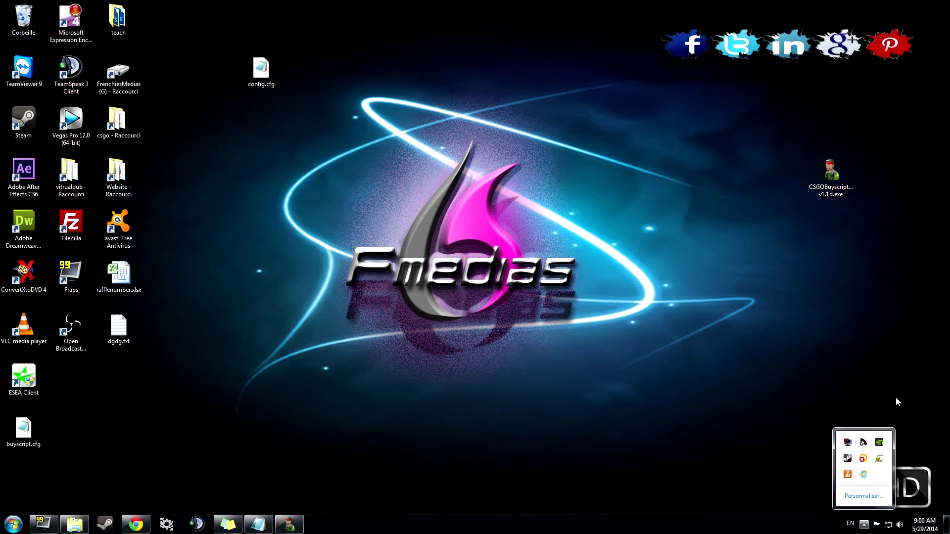
right_click(848, 458)
left_click(812, 285)
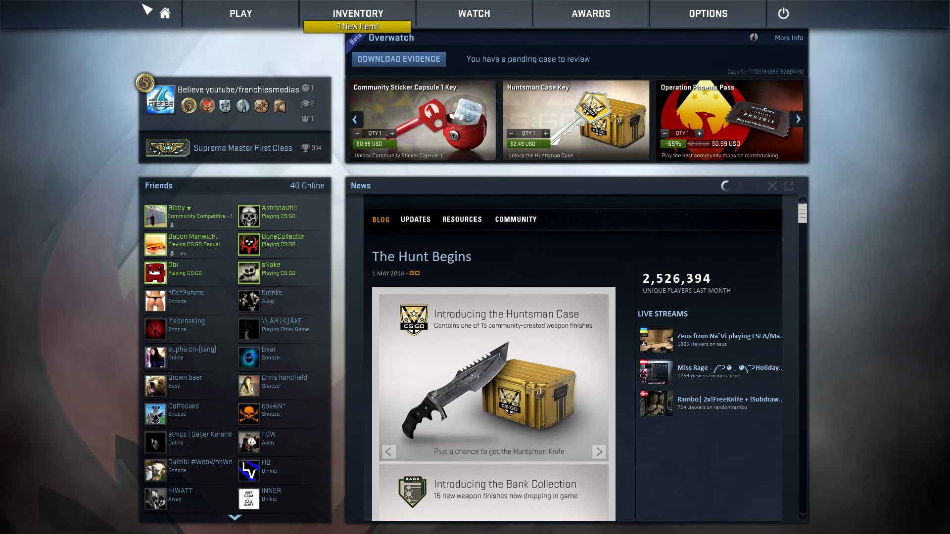
- Start an offline match with bots
left_click(241, 14)
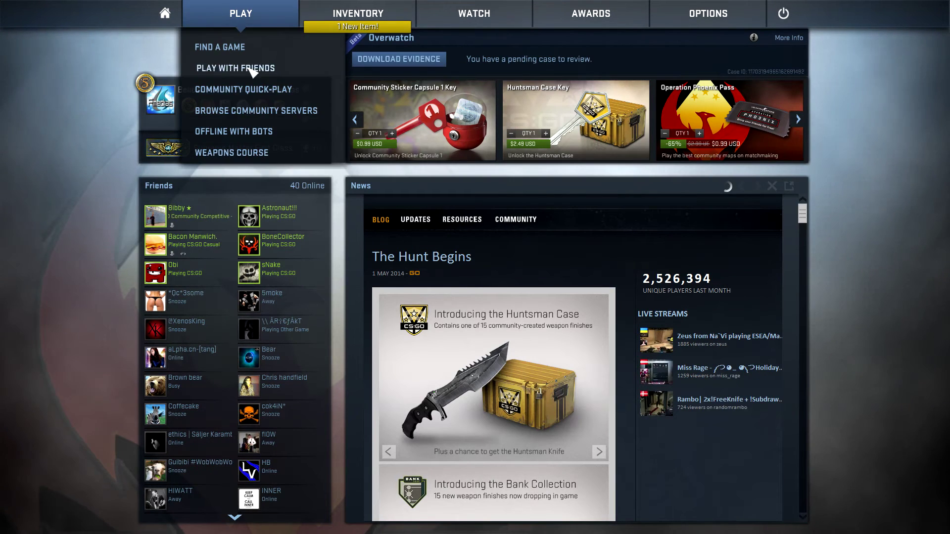
left_click(254, 140)
left_click(718, 503)
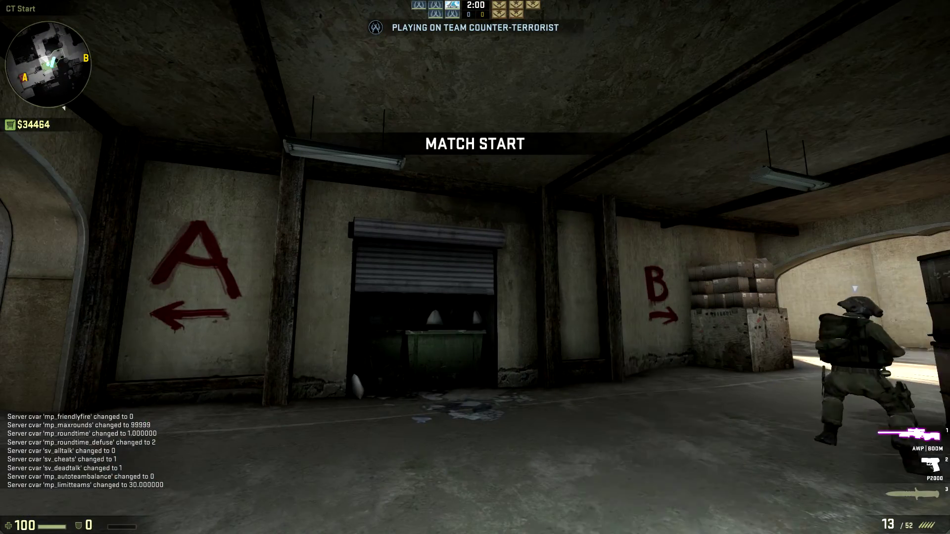
- Test the buyscript at the counter-terrorist spawn by buying rifles and pistols repeatedly with its binds and dropping them on the ground
key("g")
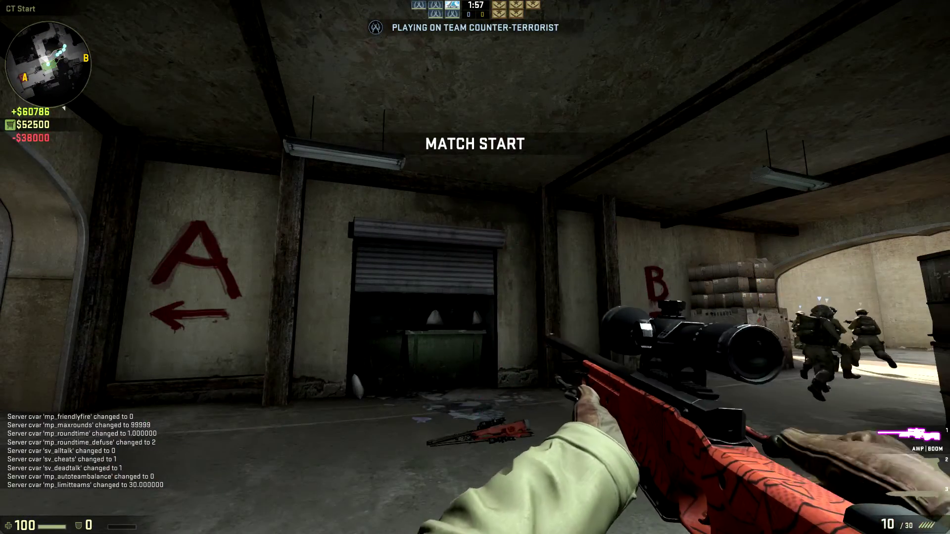
key("w")
key("g")
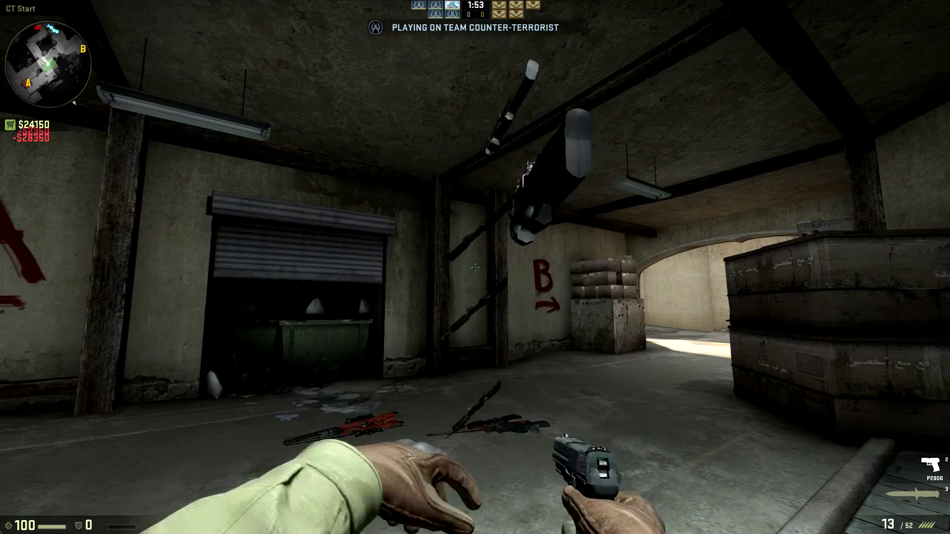
key("g")
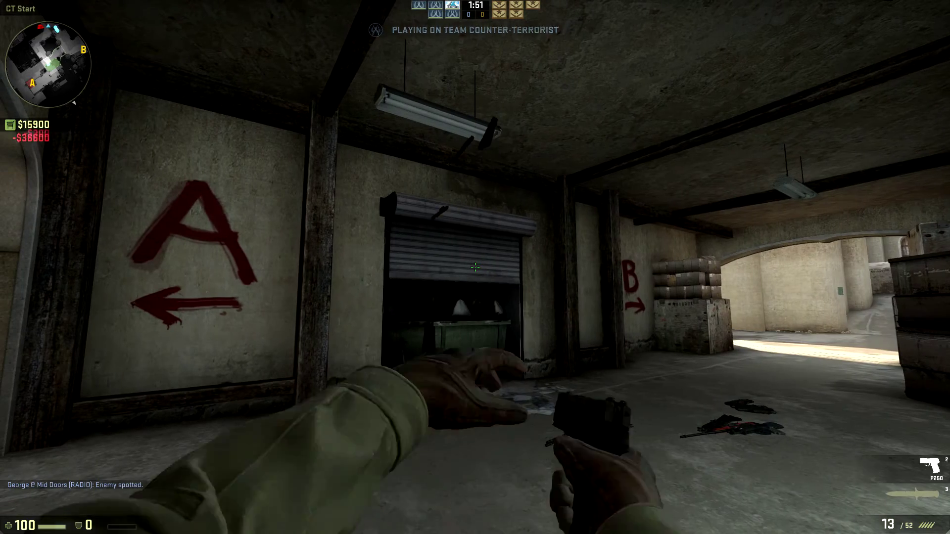
key("s")
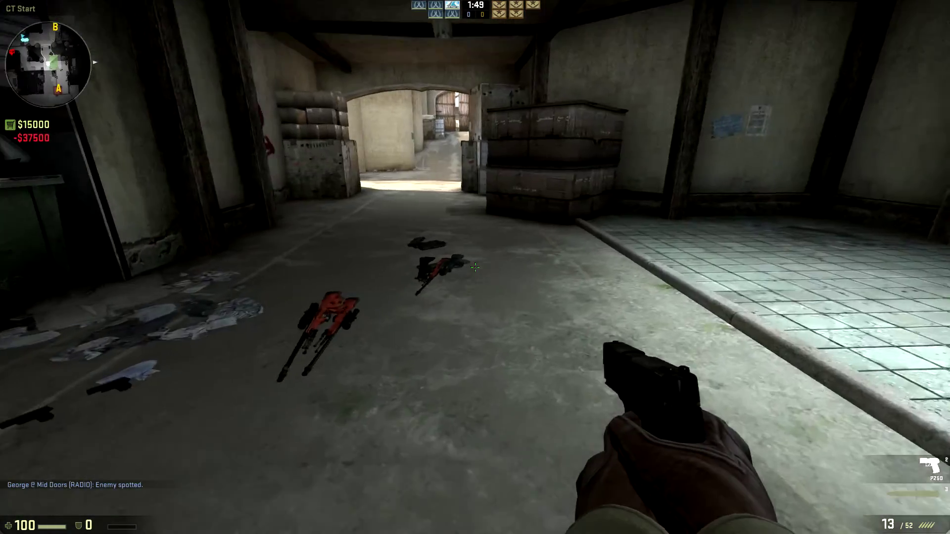
- Walk from the counter-terrorist spawn through B Doors to Bombsite B while sending "Go go go!", "Need backup" and "Hold This position" radio commands
key("w")
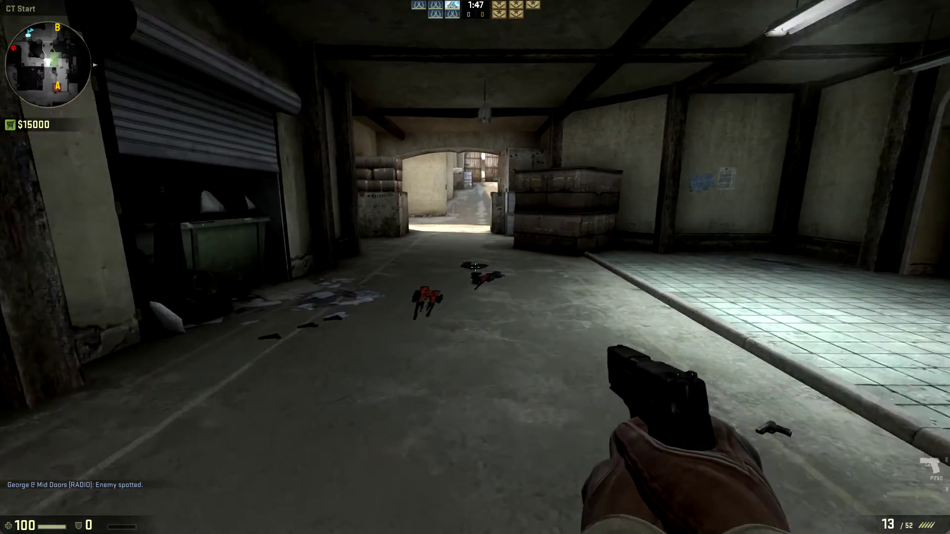
key("w")
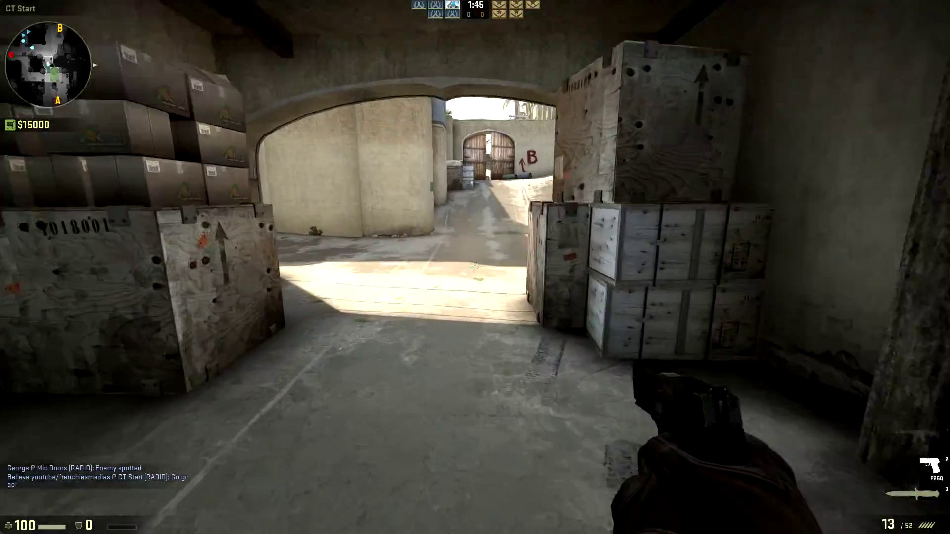
key("w")
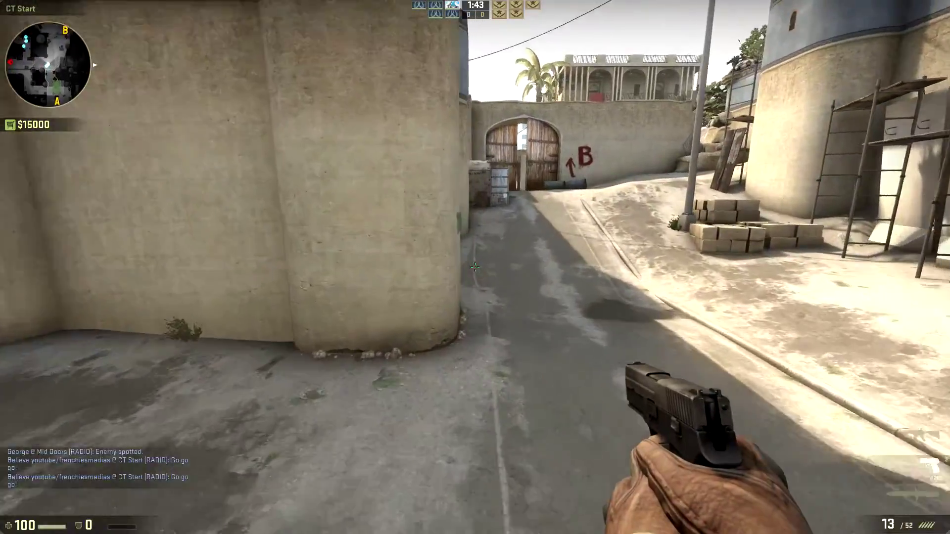
key("w")
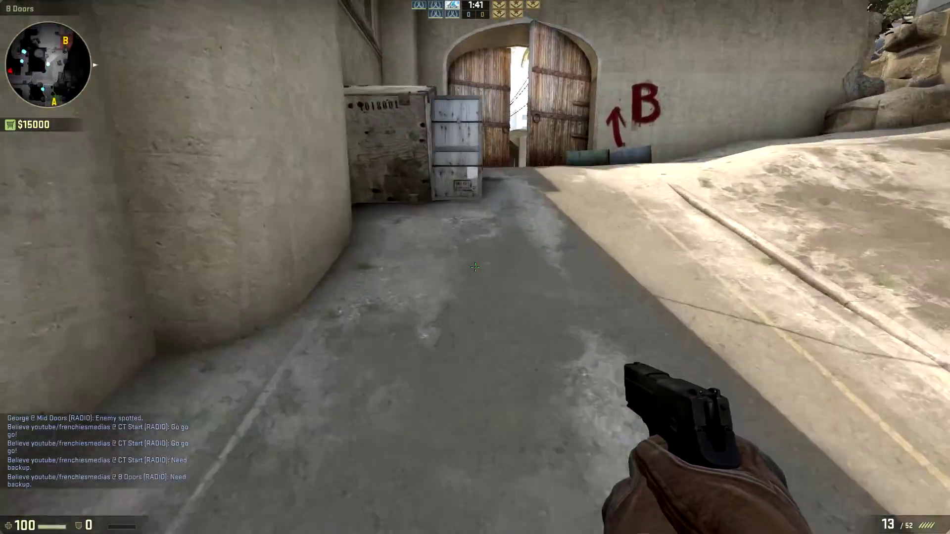
key("w")
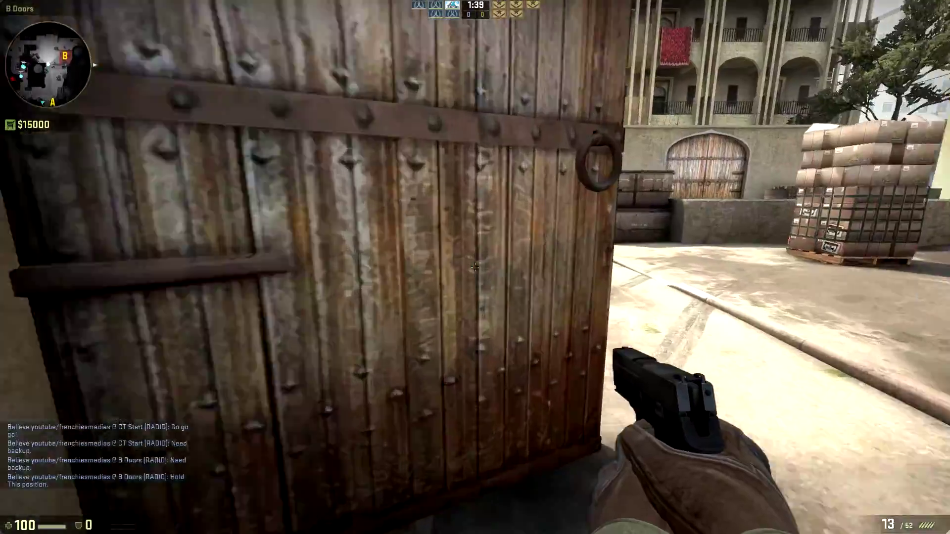
key("w")
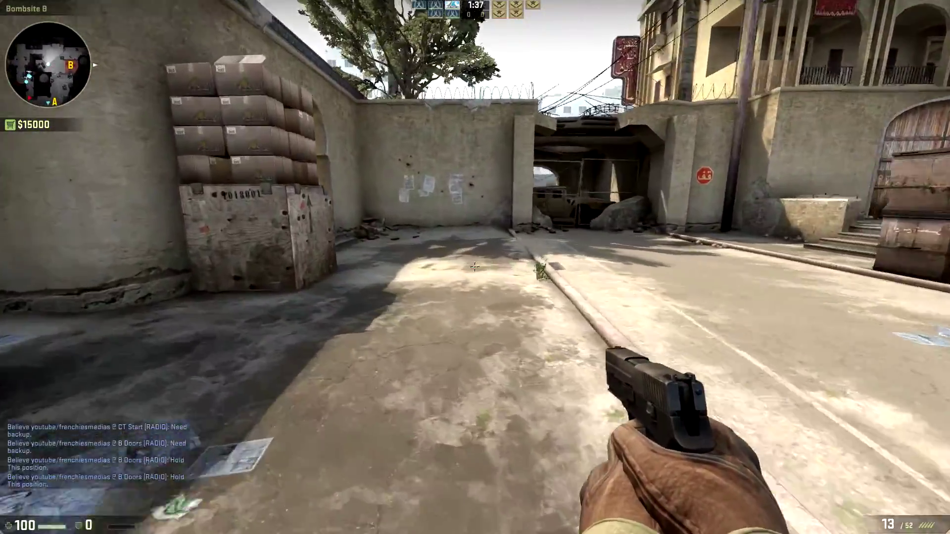
key("w")
- Bring up the Steam overlay over the match and close it again
key("shift+Tab")
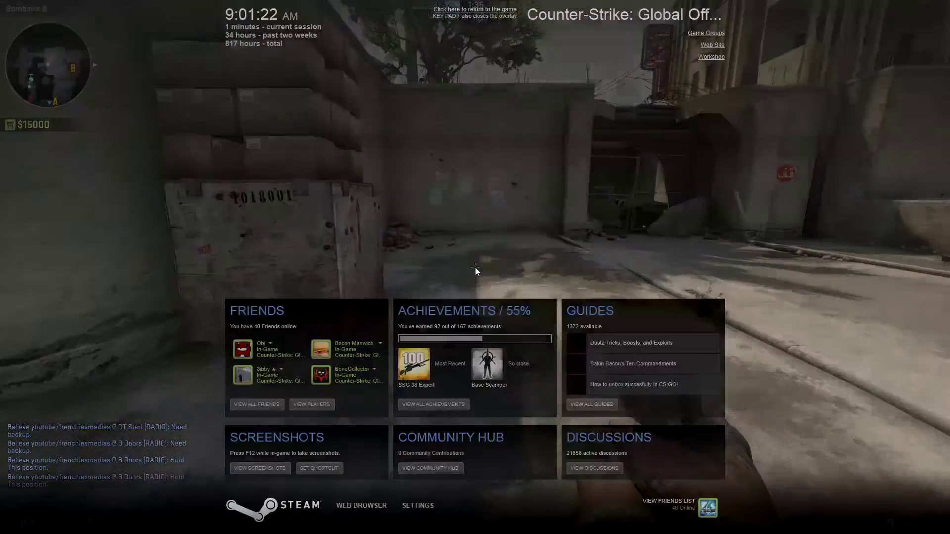
key("shift+Tab")
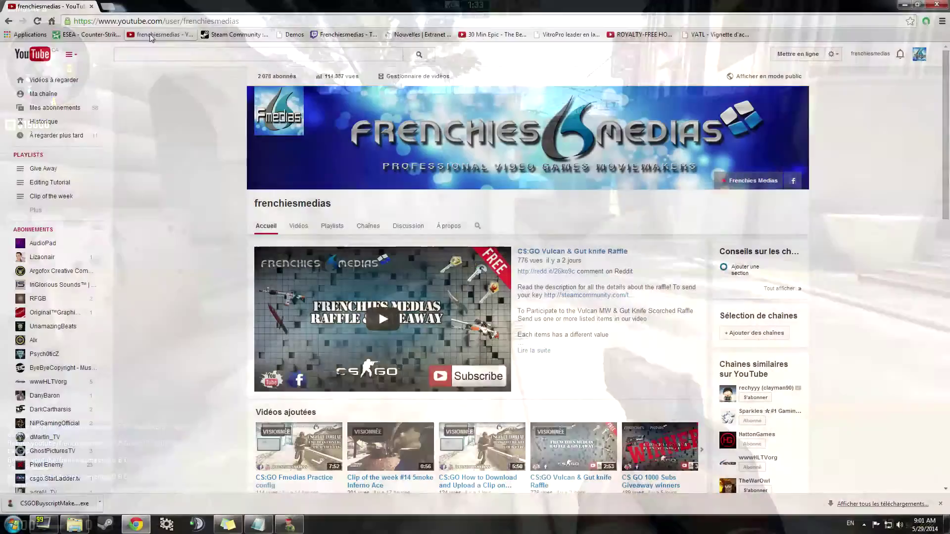